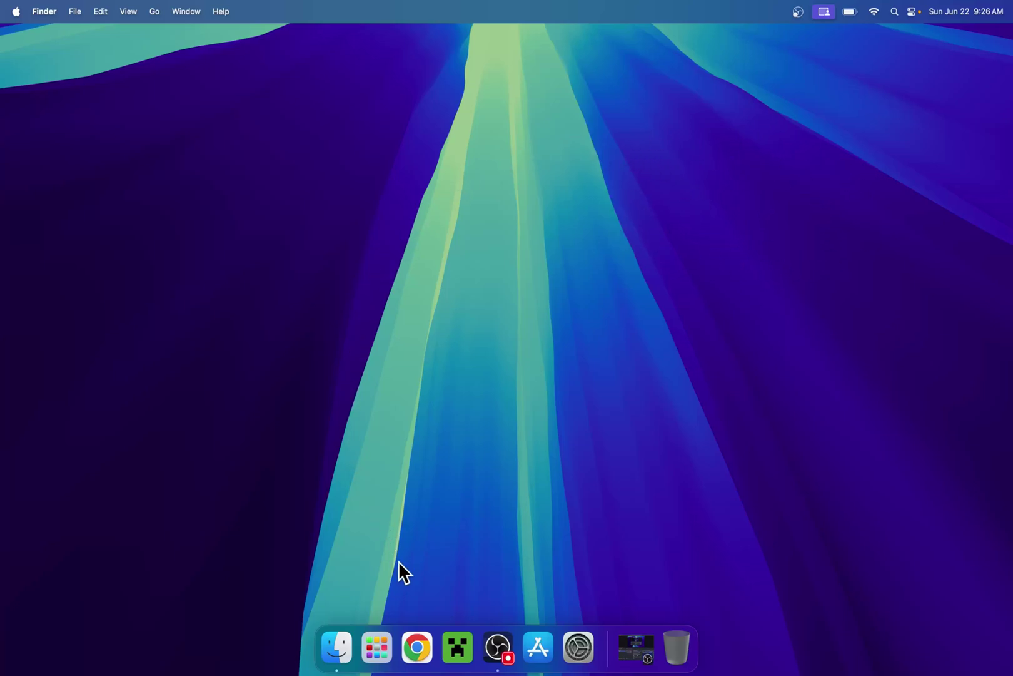
# Google 'Modrinth' in Chrome and open the modrinth.com homepage from the results
pyautogui.click(418, 648)
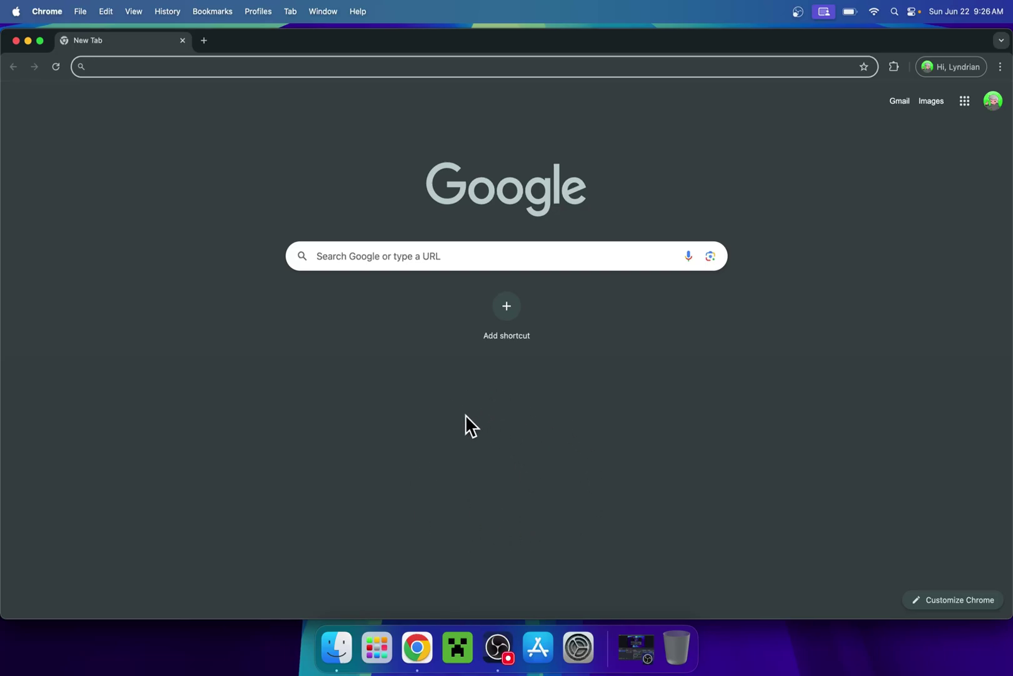
pyautogui.click(589, 262)
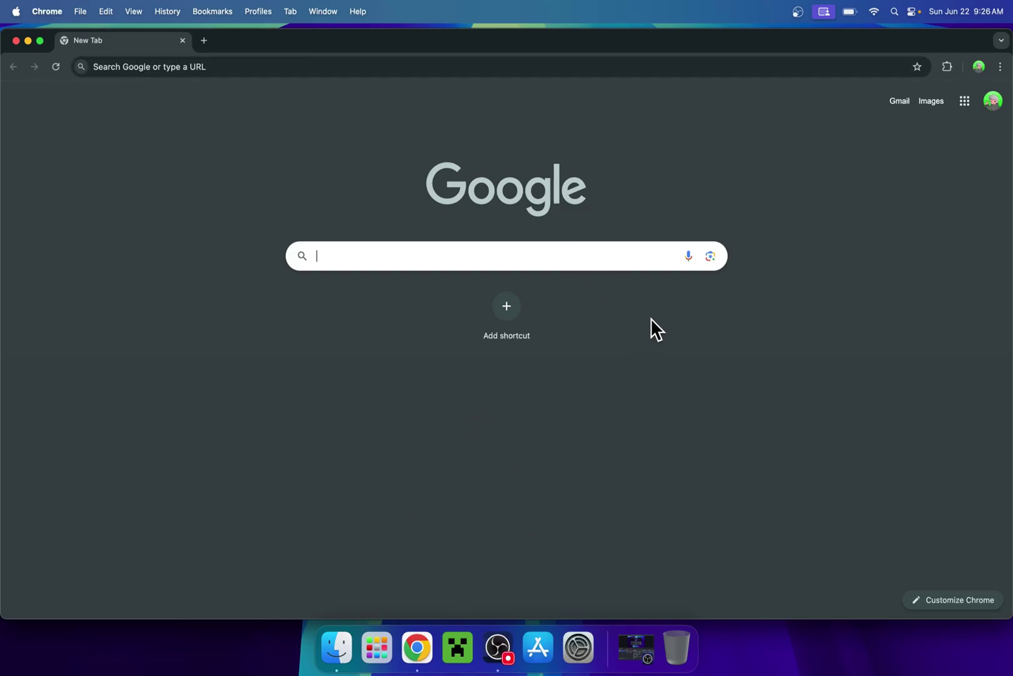
pyautogui.write('Modrinth')
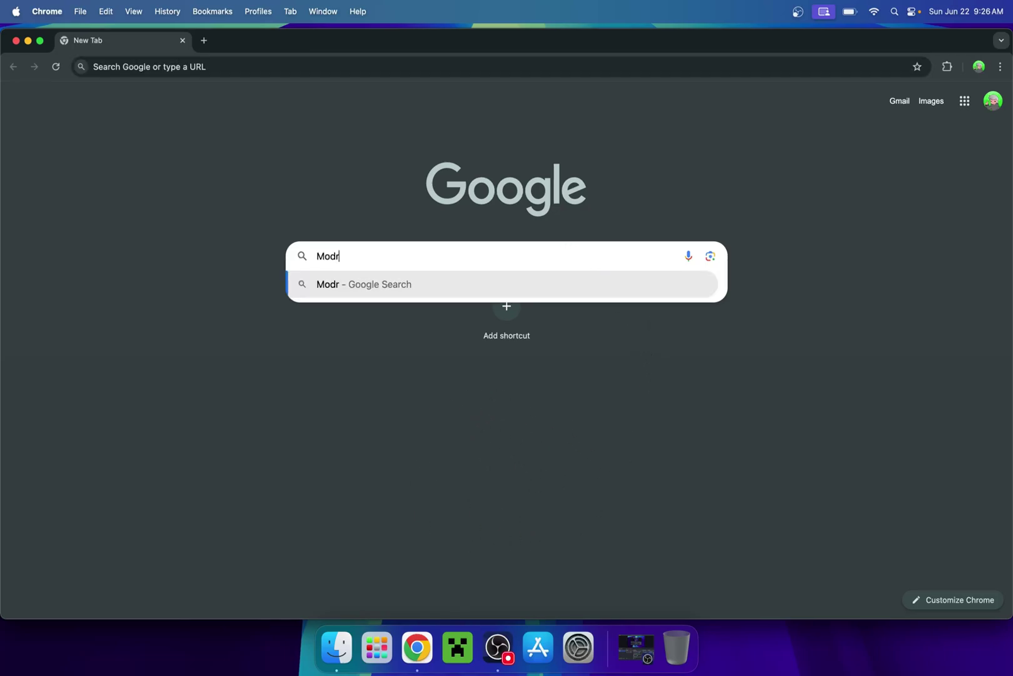
pyautogui.press('Return')
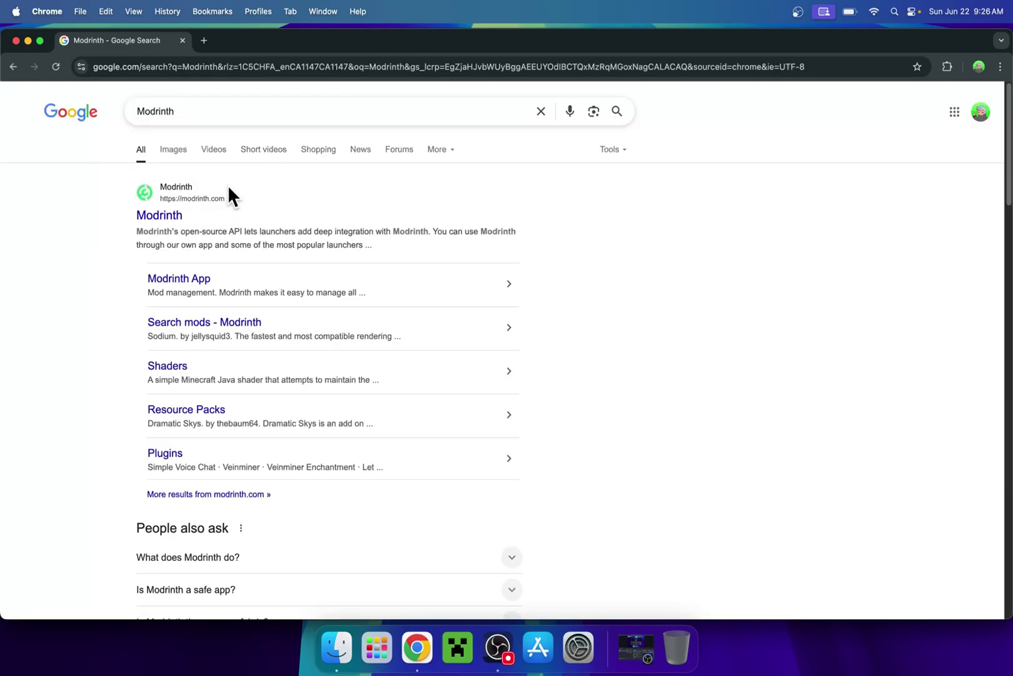
pyautogui.click(156, 212)
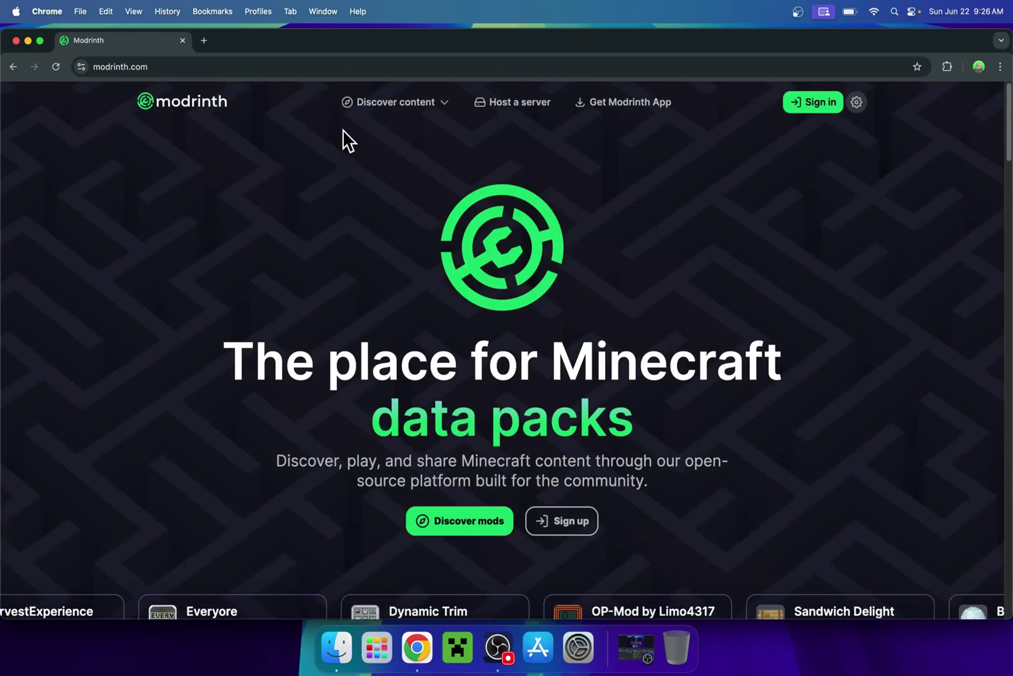
# Search Modrinth's Mods for 'Sodium' and open the Sodium mod page
pyautogui.click(397, 106)
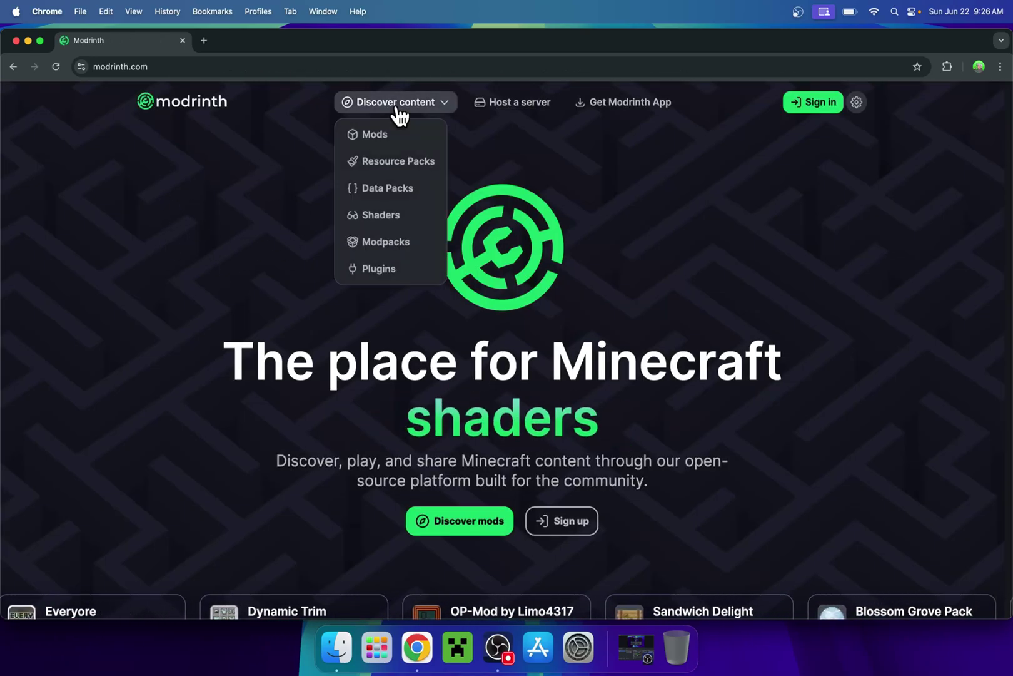
pyautogui.click(419, 148)
pyautogui.click(448, 174)
pyautogui.write('Sodium')
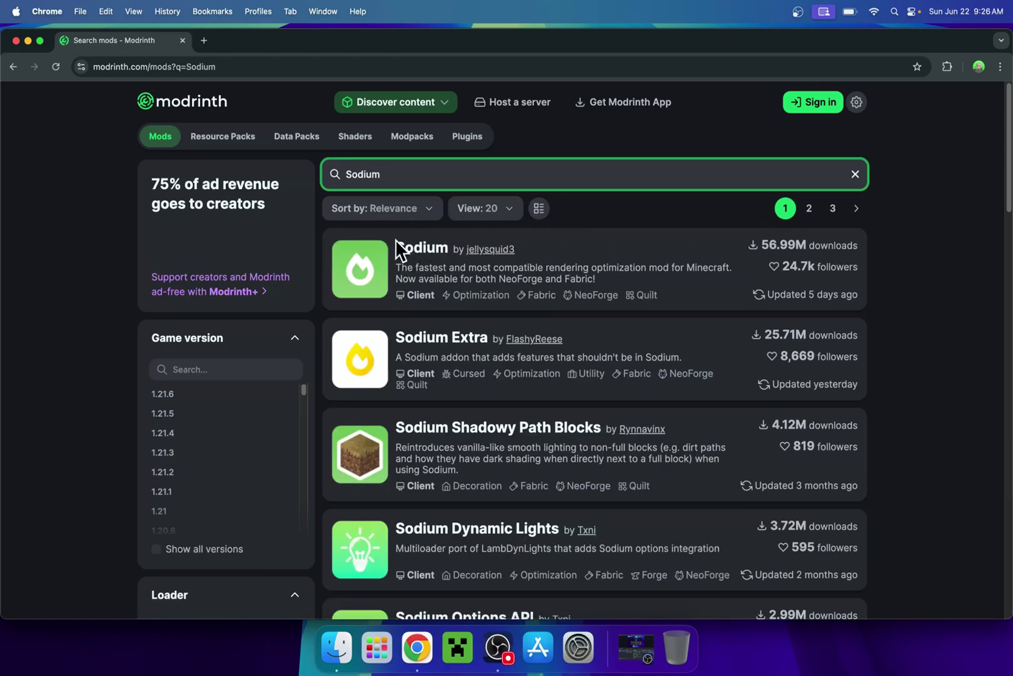
pyautogui.click(426, 250)
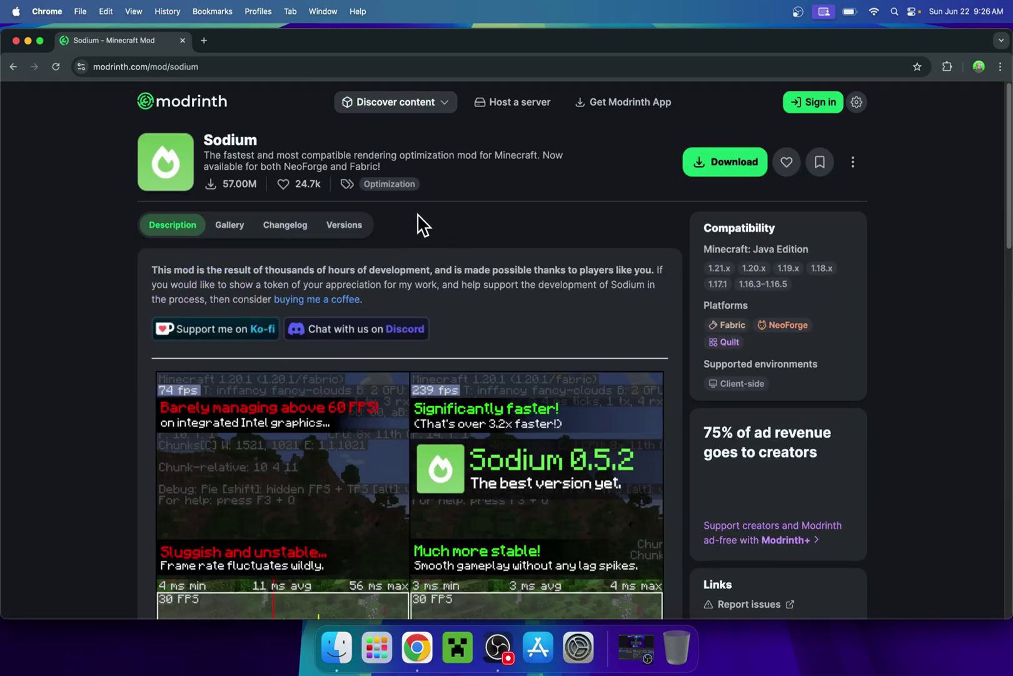
# Filter Sodium's versions to 1.21.6 and download sodium-fabric-0.6.13+mc1.21.6.jar
pyautogui.click(348, 229)
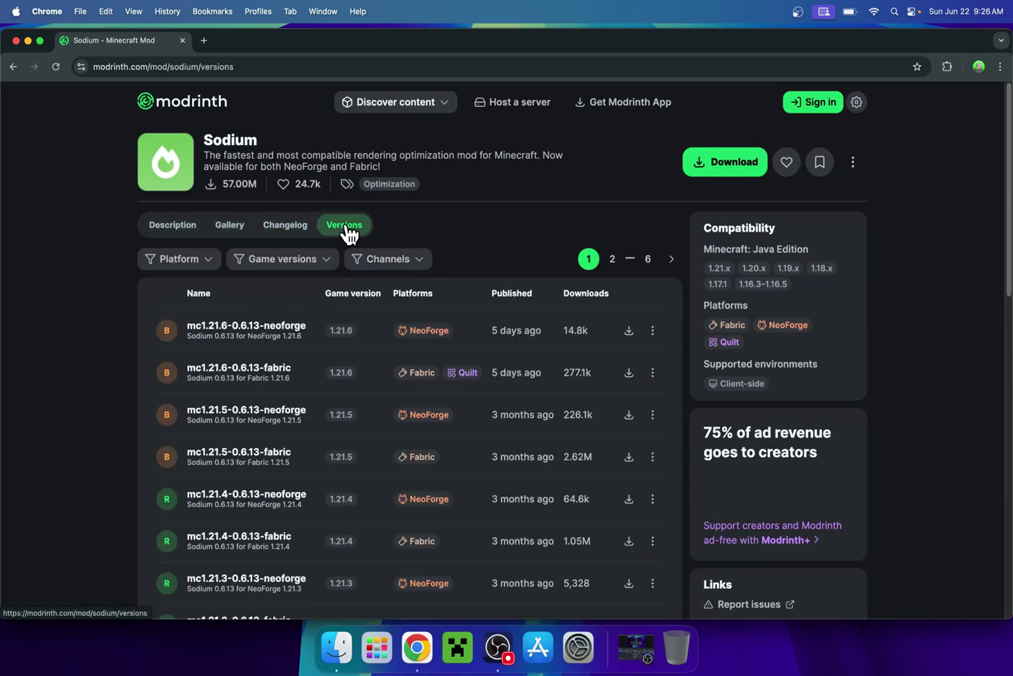
pyautogui.click(275, 261)
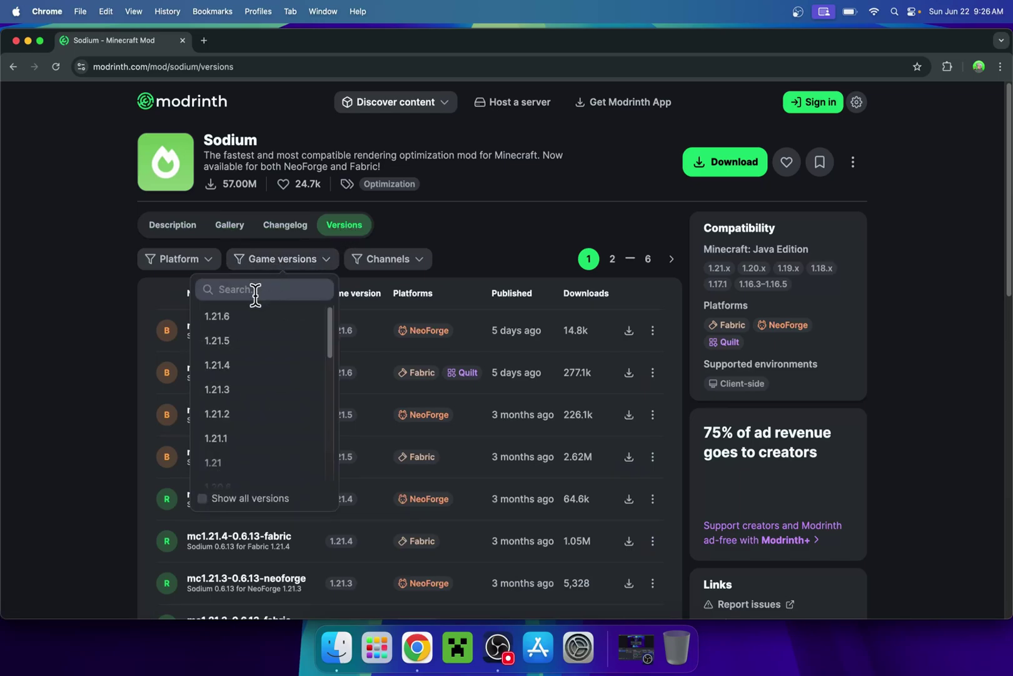
pyautogui.click(246, 319)
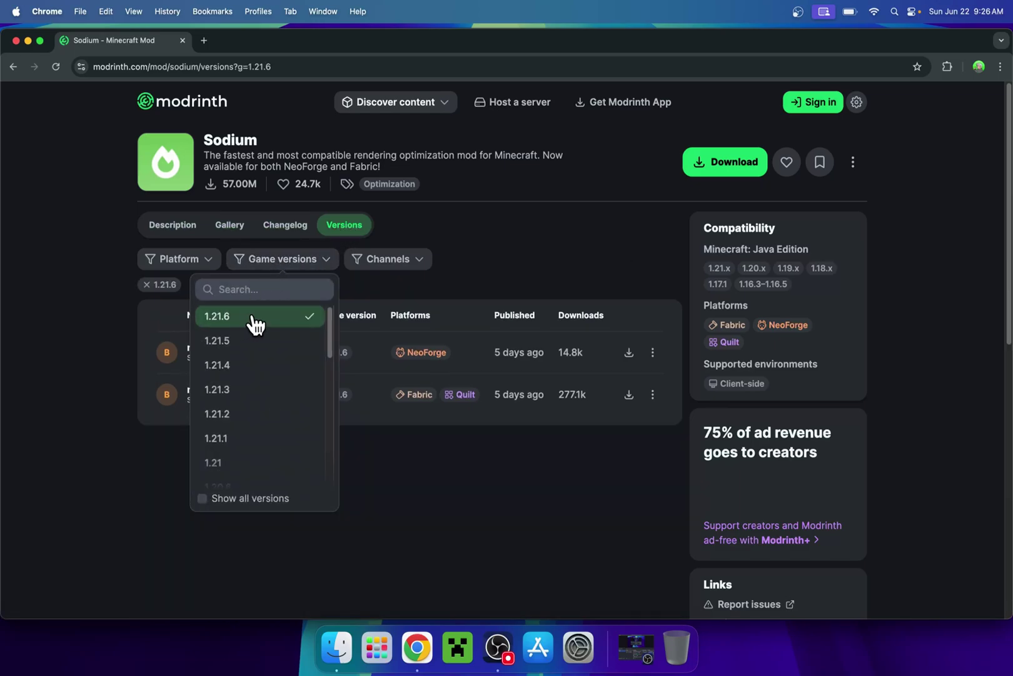
pyautogui.click(480, 288)
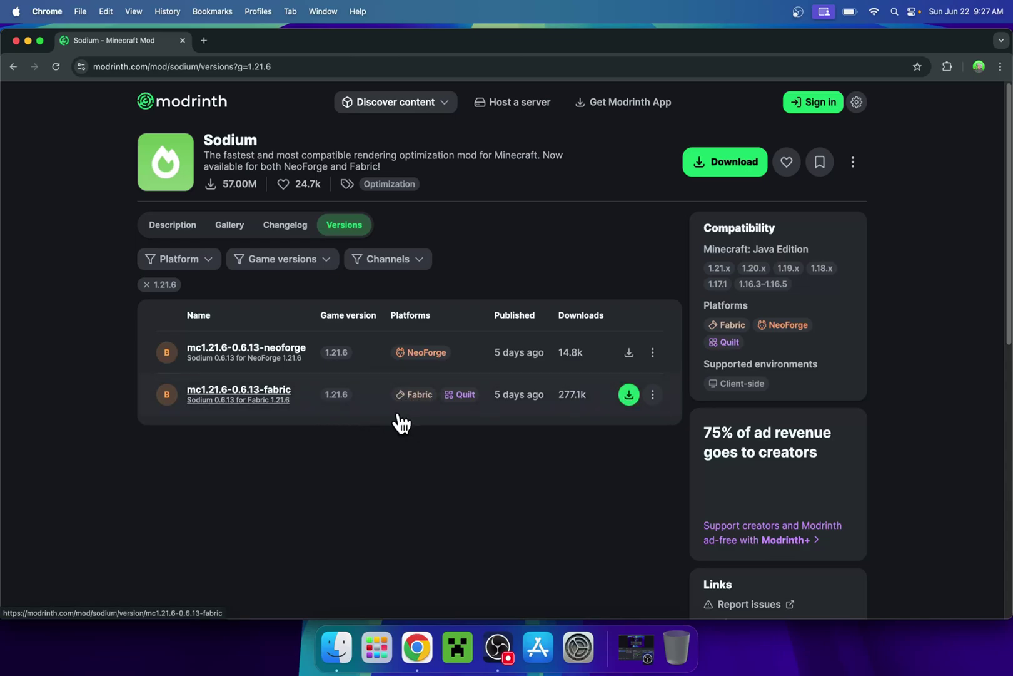
pyautogui.click(629, 396)
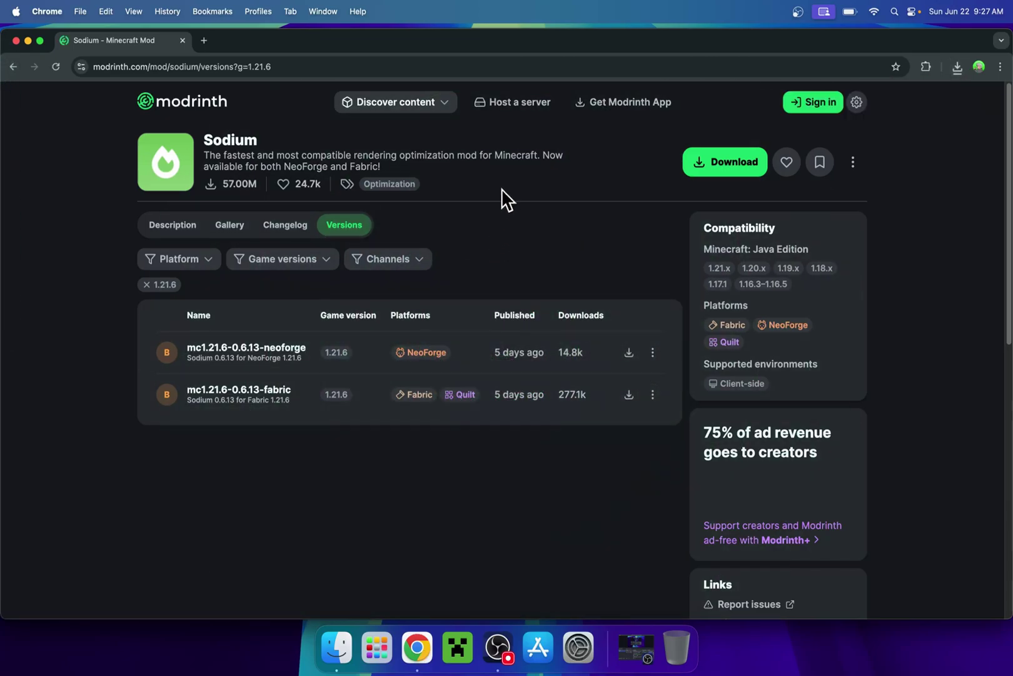
# In a new tab, Google 'Fabric Minecraft' and download fabric-installer-1.0.3.jar from fabricmc.net
pyautogui.click(204, 41)
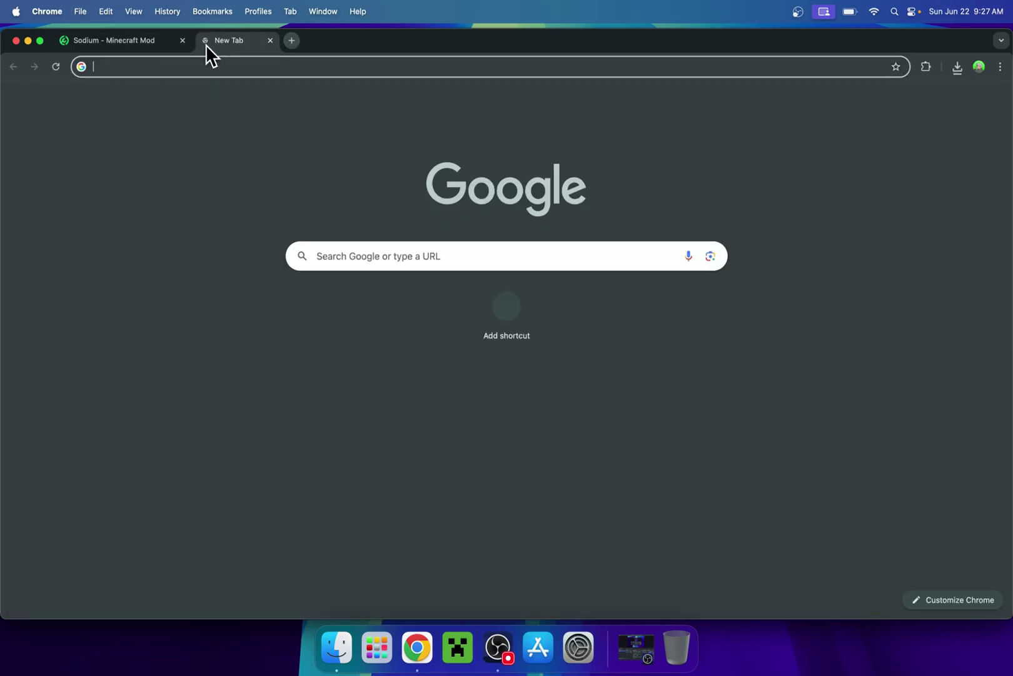
pyautogui.click(338, 256)
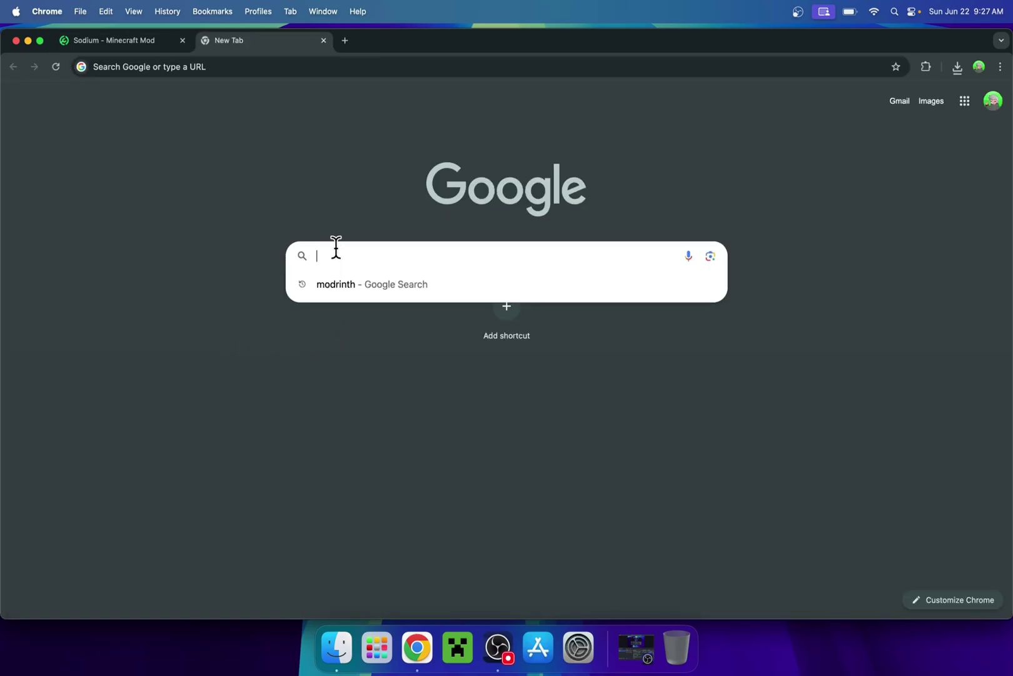
pyautogui.write('Fabric Minecraft')
pyautogui.press('Return')
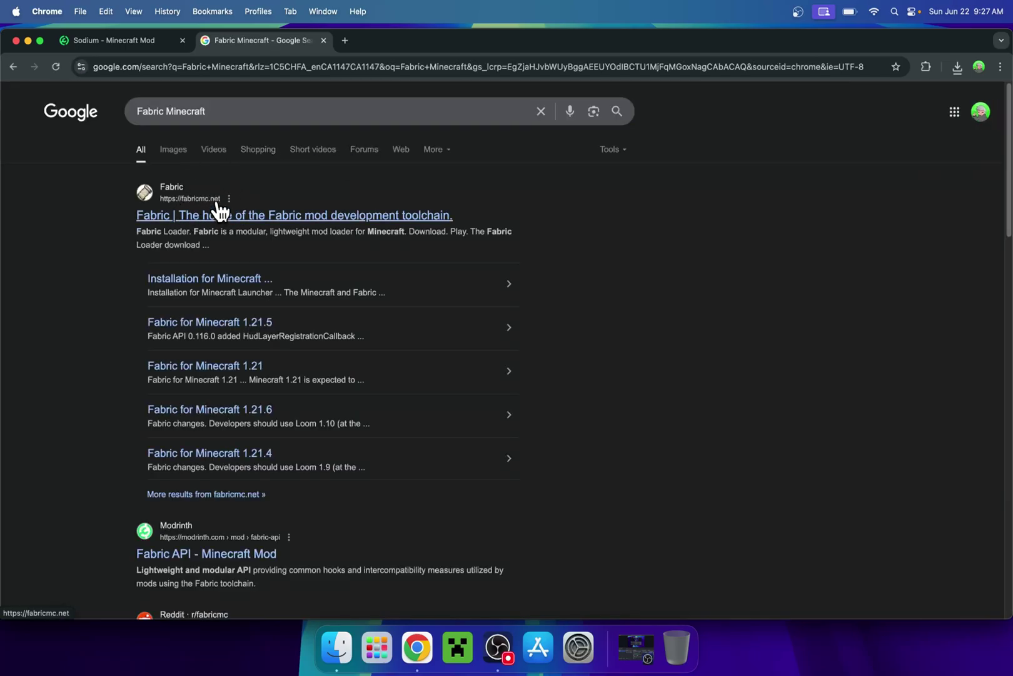
pyautogui.click(175, 215)
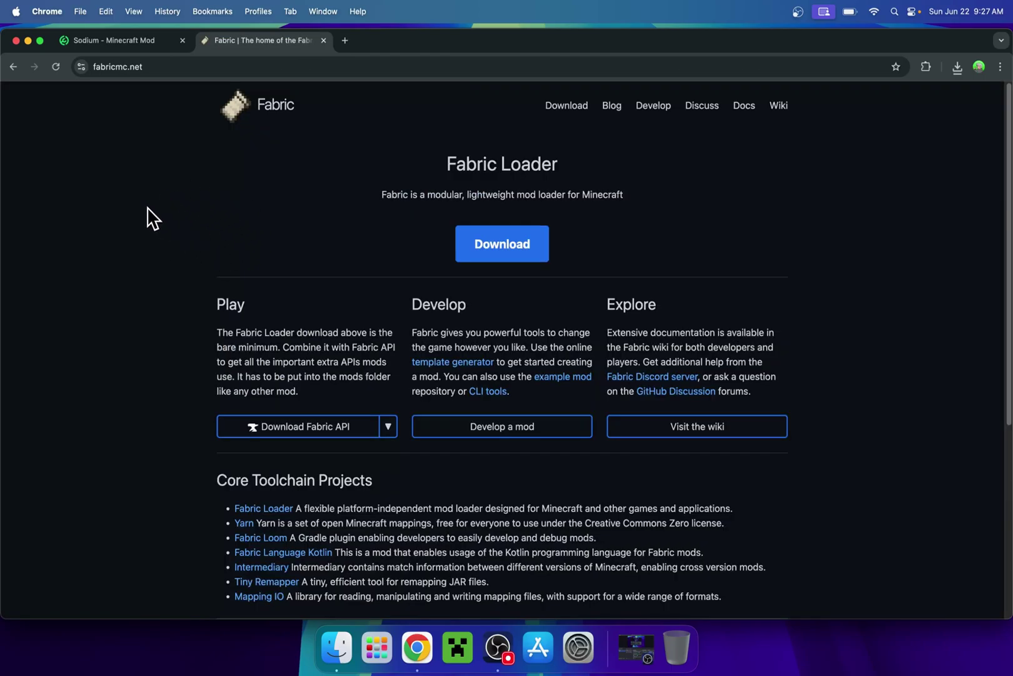
pyautogui.click(507, 255)
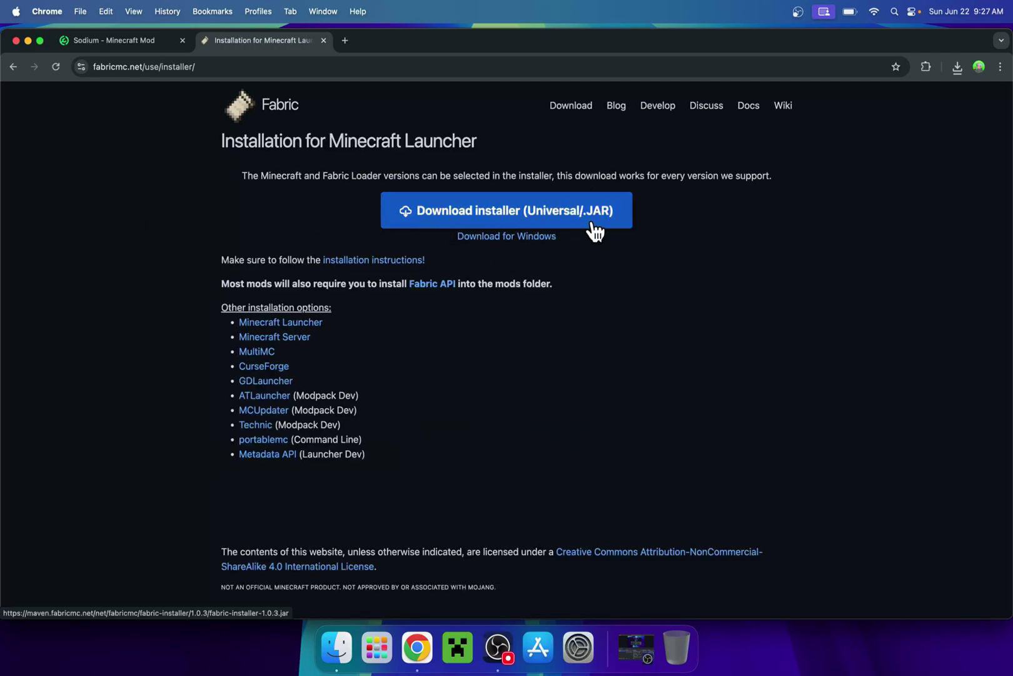
pyautogui.click(505, 212)
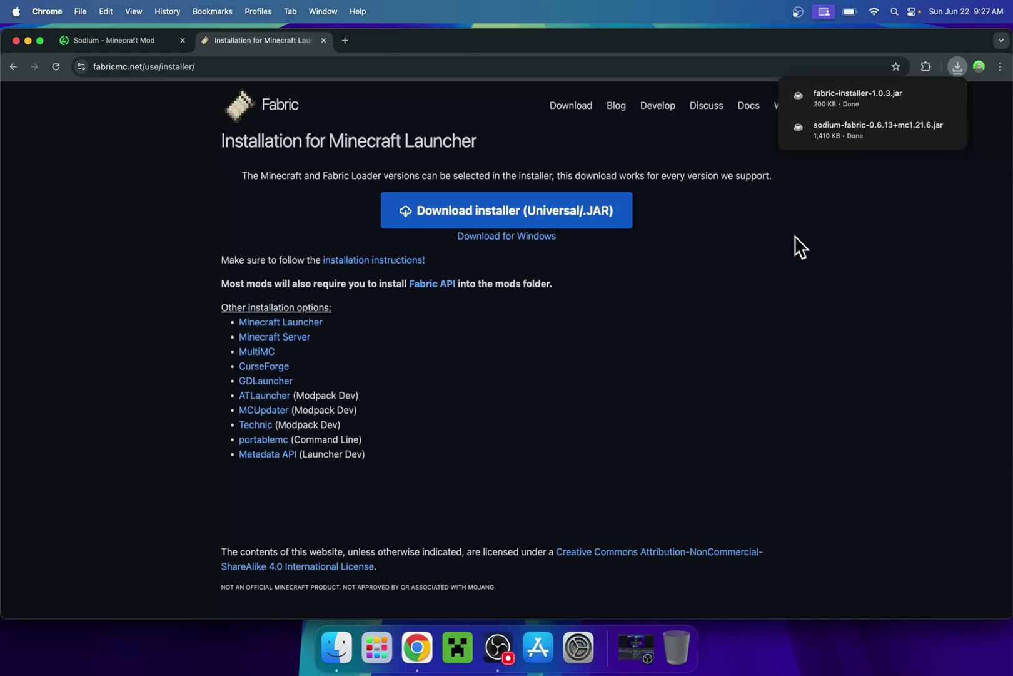
# Google 'JDK 24', open Oracle Java Downloads, accept cookies, and scroll to the JDK 24 listings
pyautogui.click(345, 41)
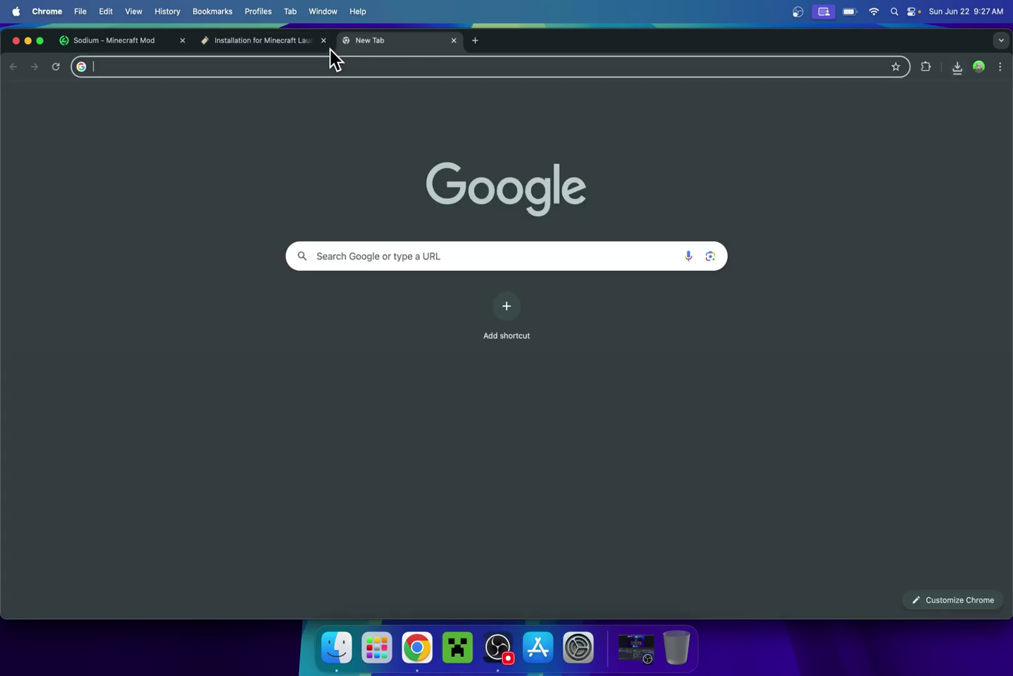
pyautogui.click(350, 258)
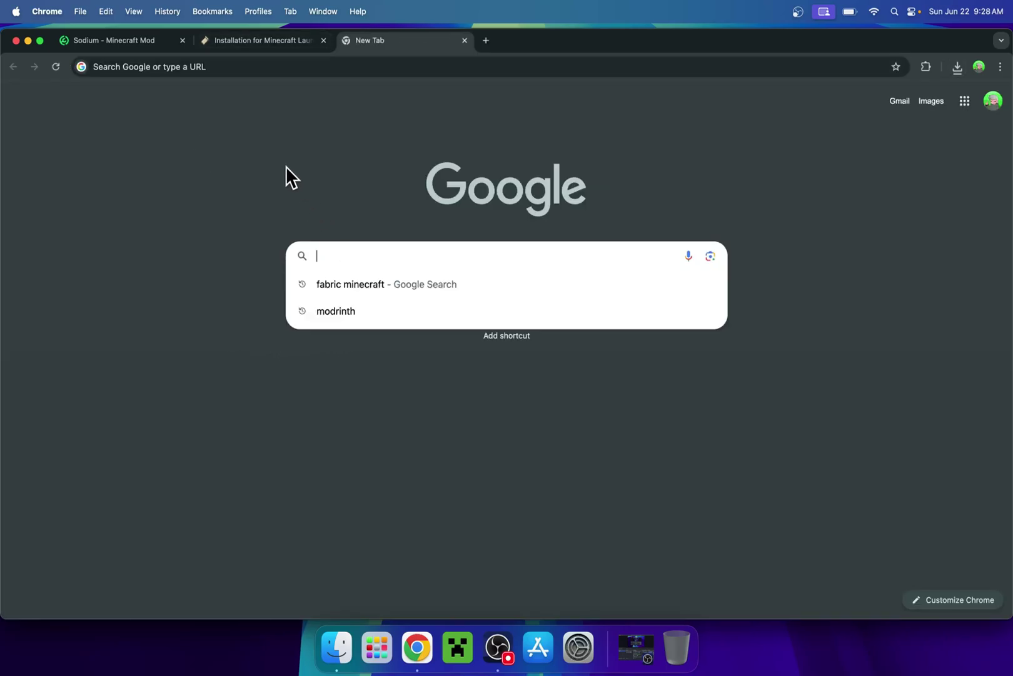
pyautogui.write('JDK 24')
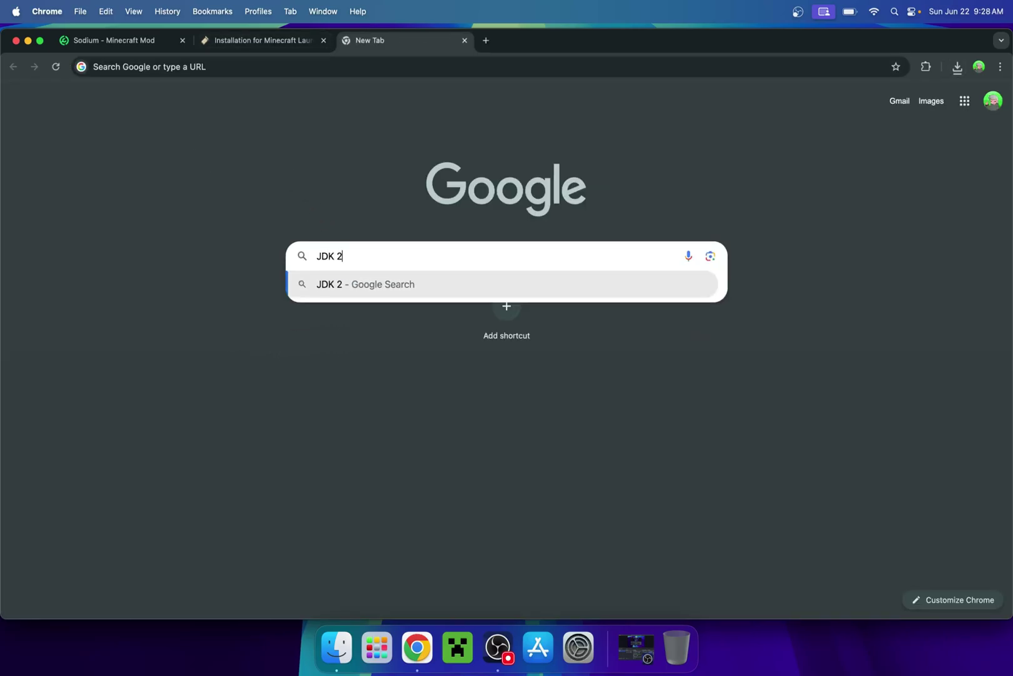
pyautogui.press('Return')
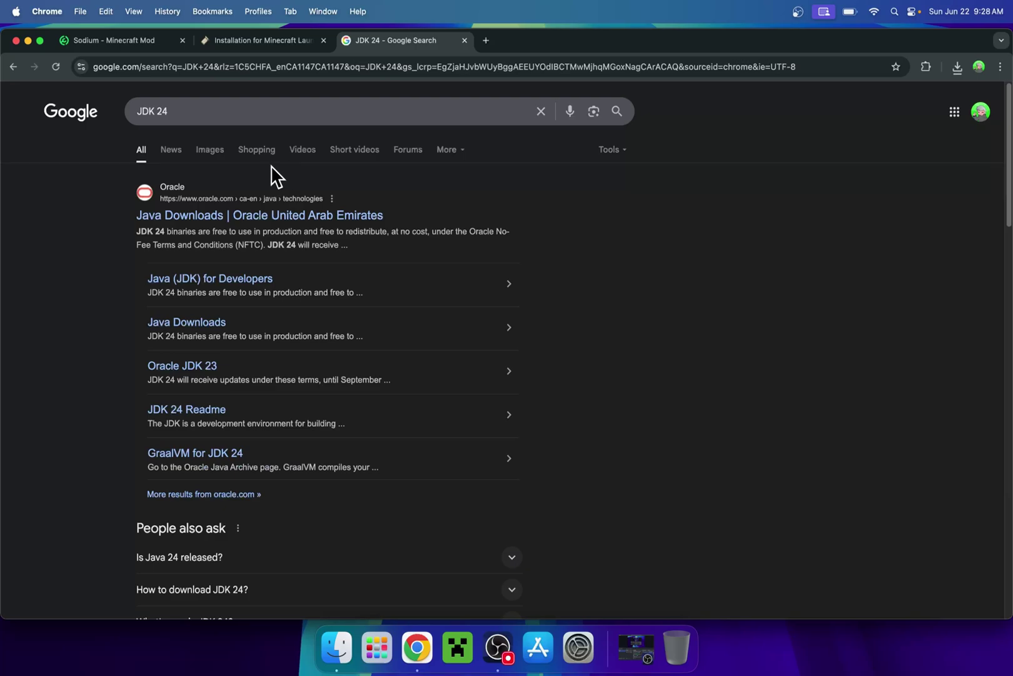
pyautogui.click(225, 219)
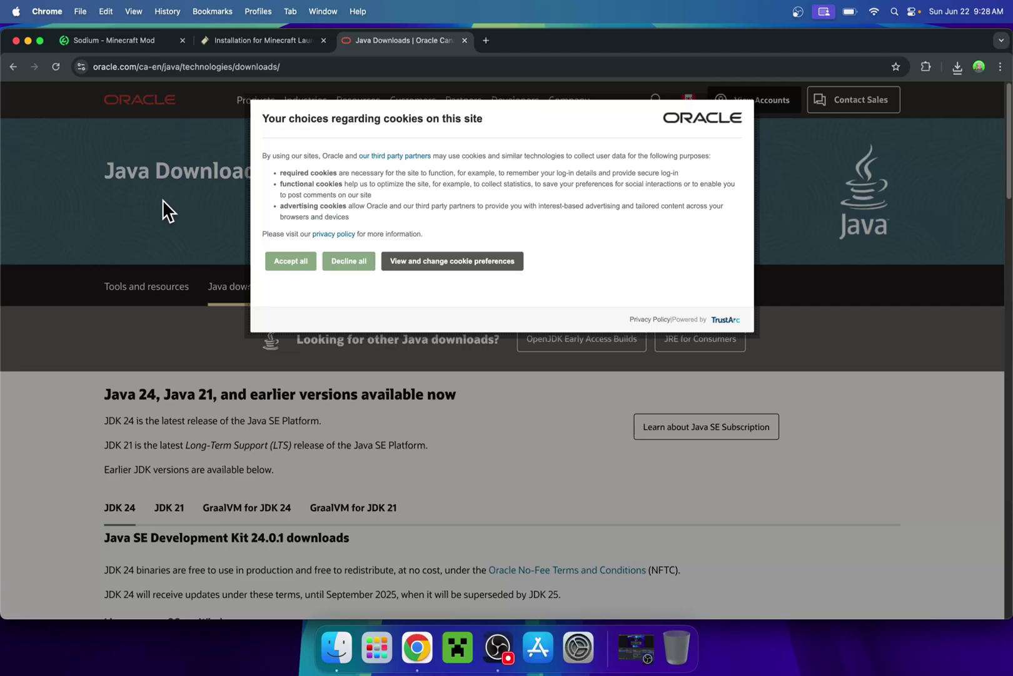
pyautogui.click(294, 262)
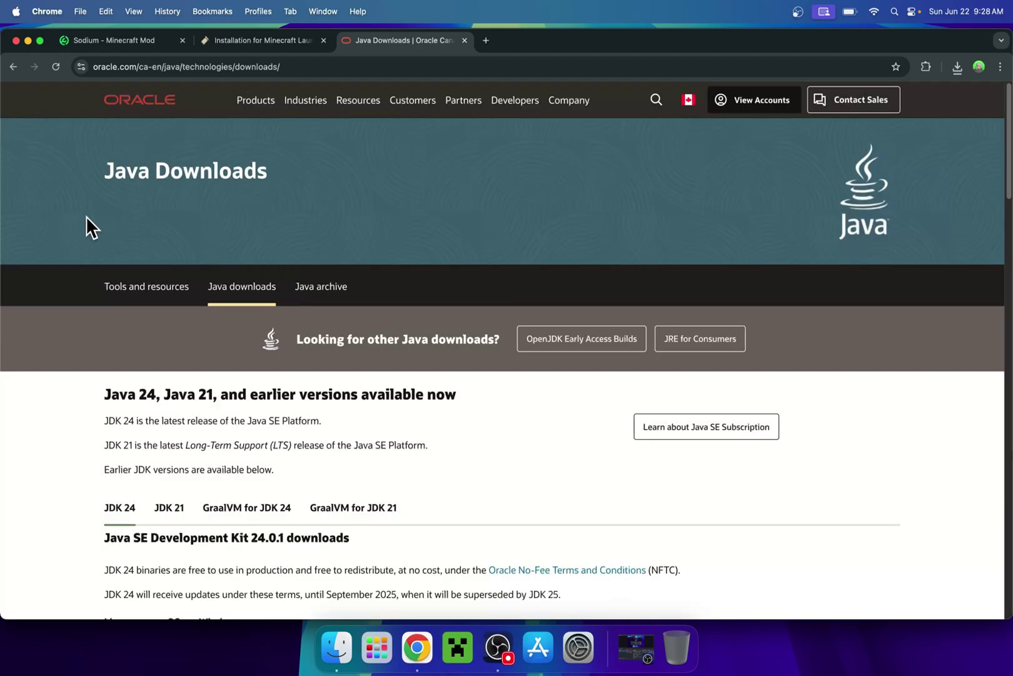
pyautogui.scroll(-3, 90, 251)
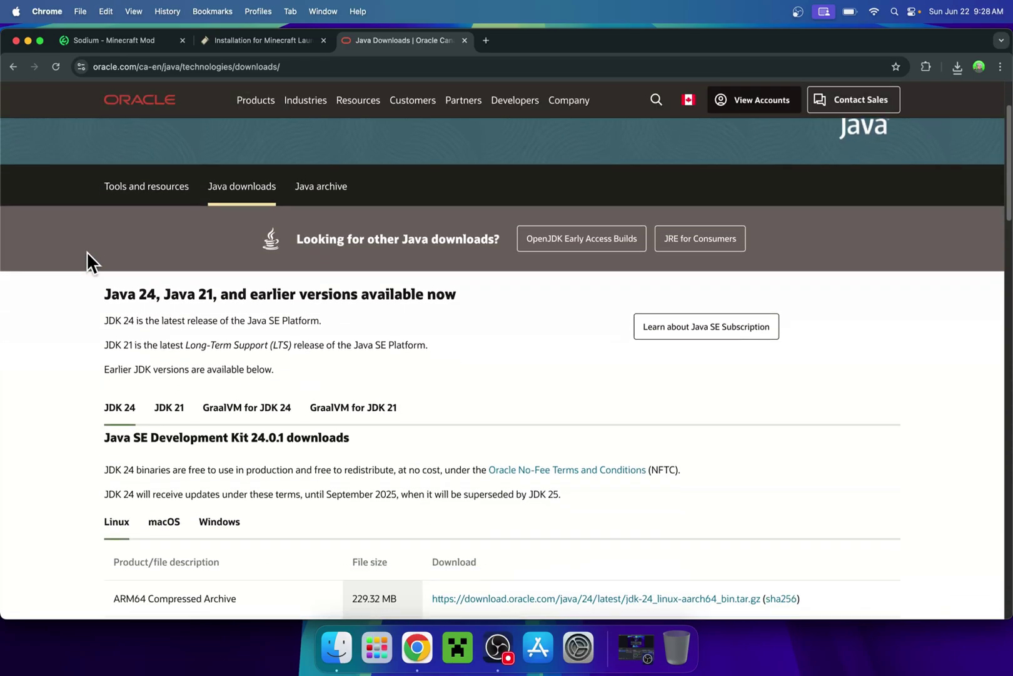
pyautogui.scroll(-1, 85, 251)
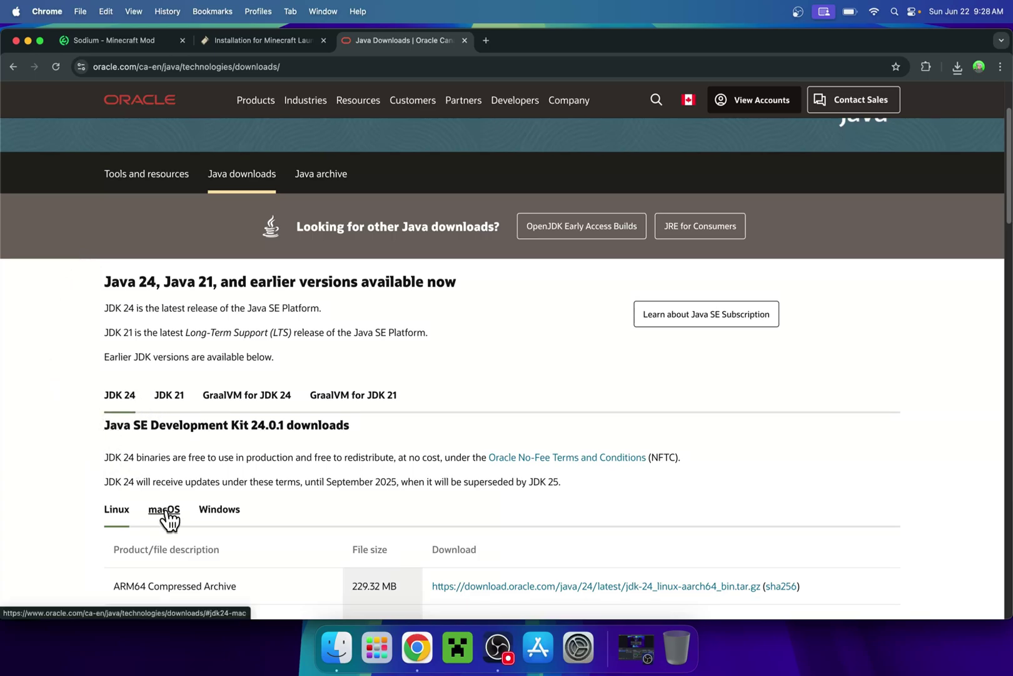
# Show the macOS JDK 24 DMG installers and check Chrome's recent downloads for both jars
pyautogui.click(161, 510)
pyautogui.scroll(-5, 54, 474)
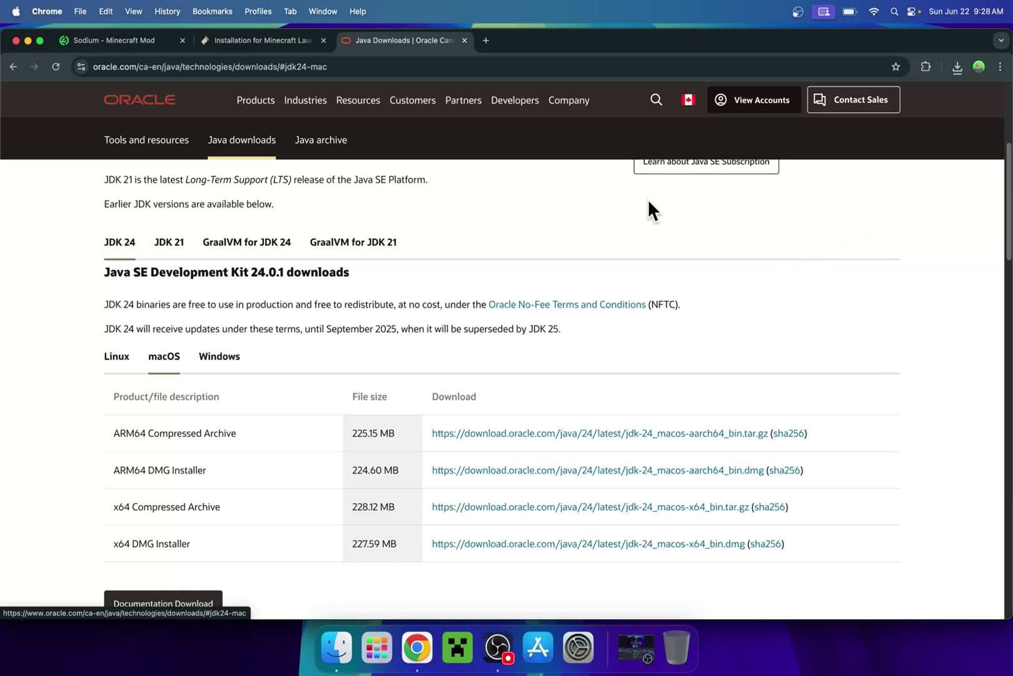
pyautogui.click(957, 66)
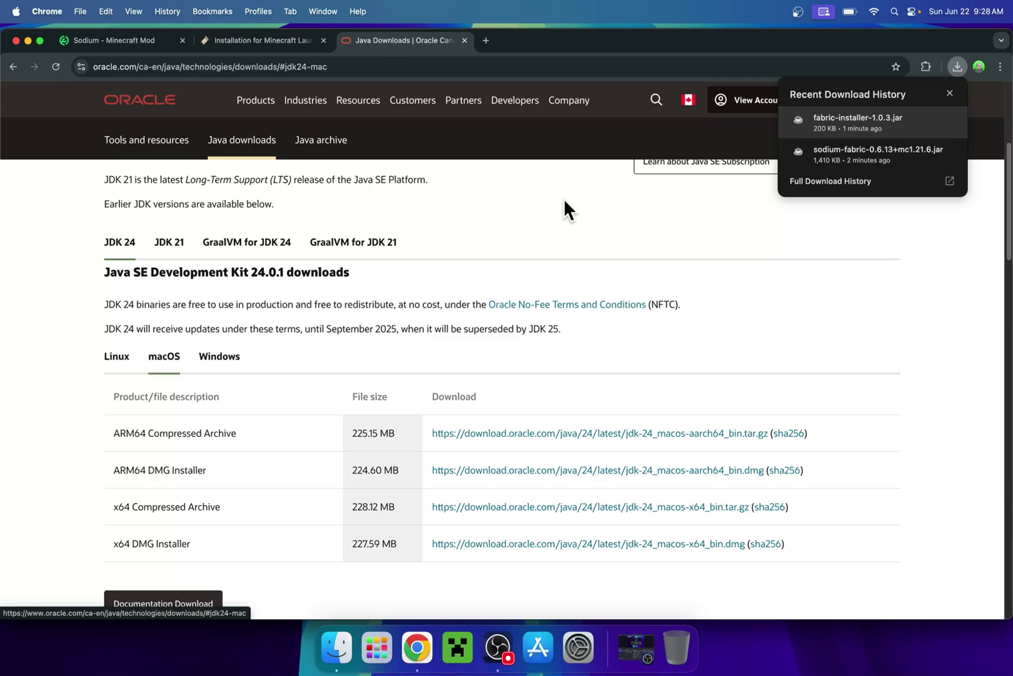
# Close Chrome and open fabric-installer-1.0.3.jar from Finder's Downloads, triggering the Not Opened warning
pyautogui.click(16, 41)
pyautogui.click(16, 40)
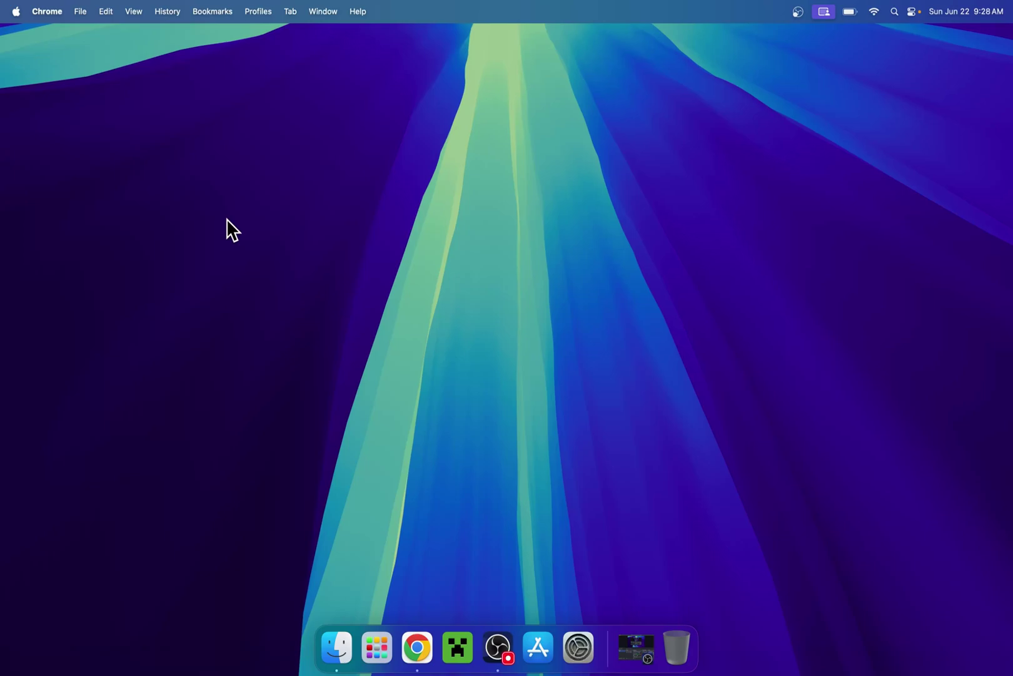
pyautogui.click(333, 654)
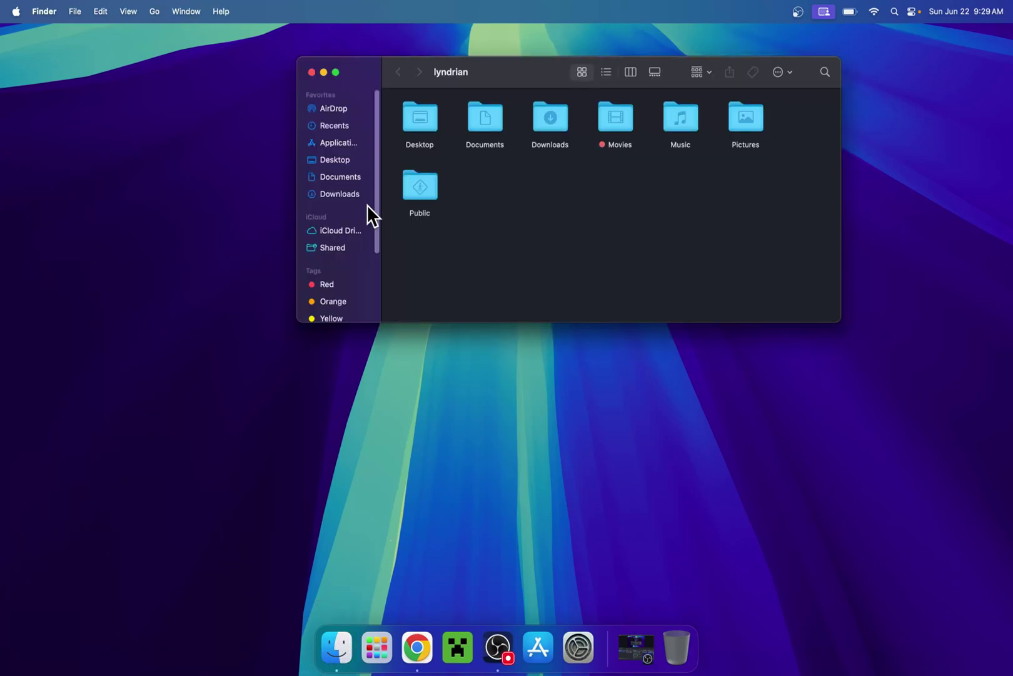
pyautogui.click(337, 196)
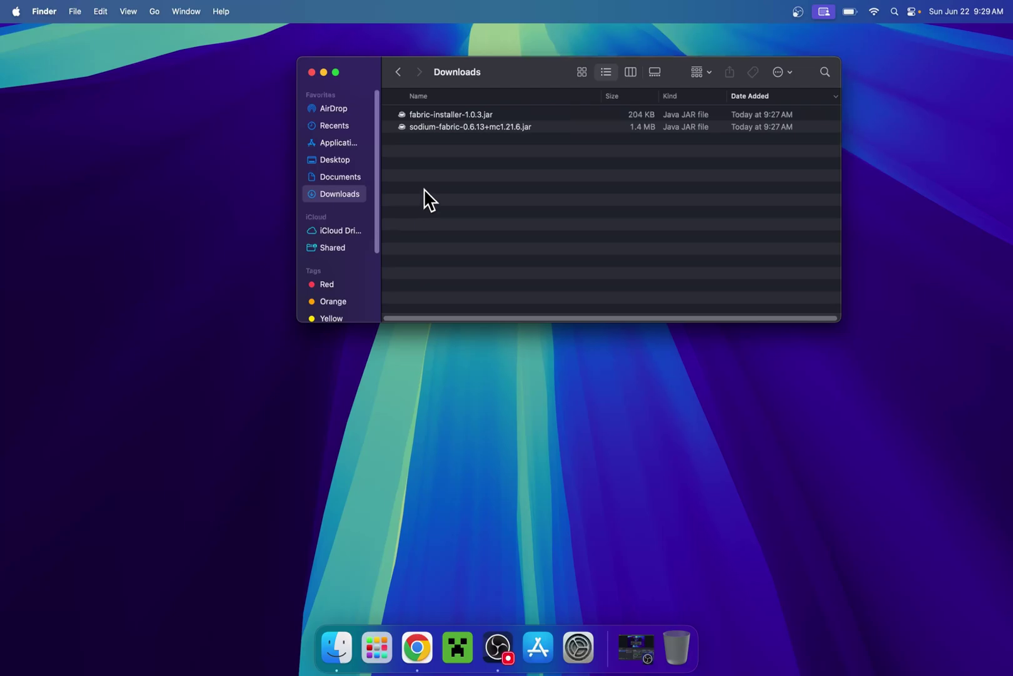
pyautogui.click(501, 114)
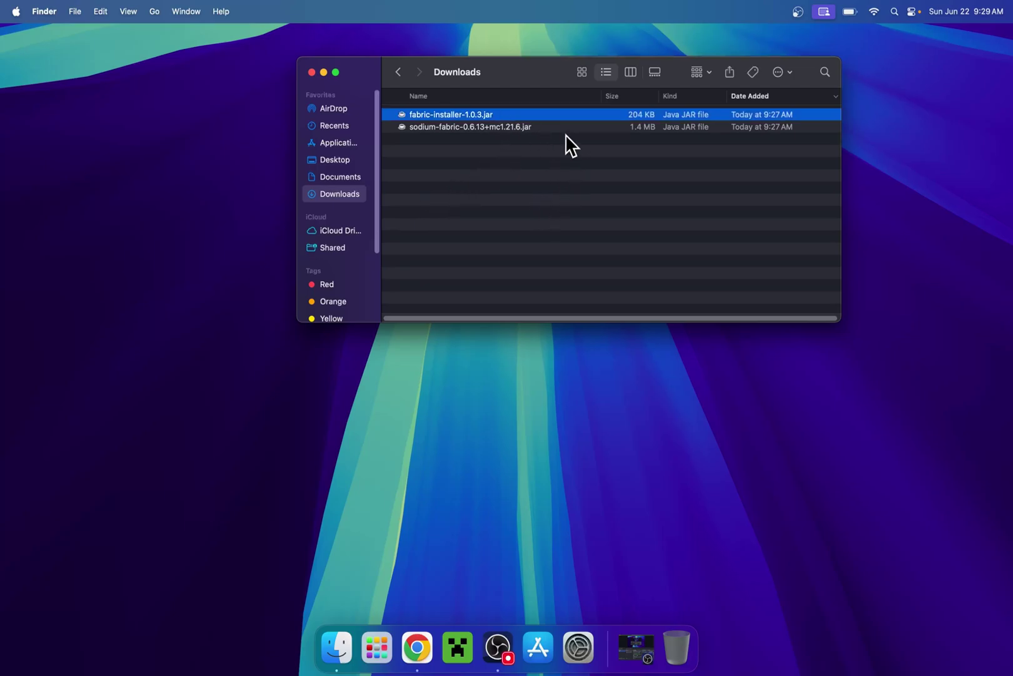
pyautogui.doubleClick(533, 117)
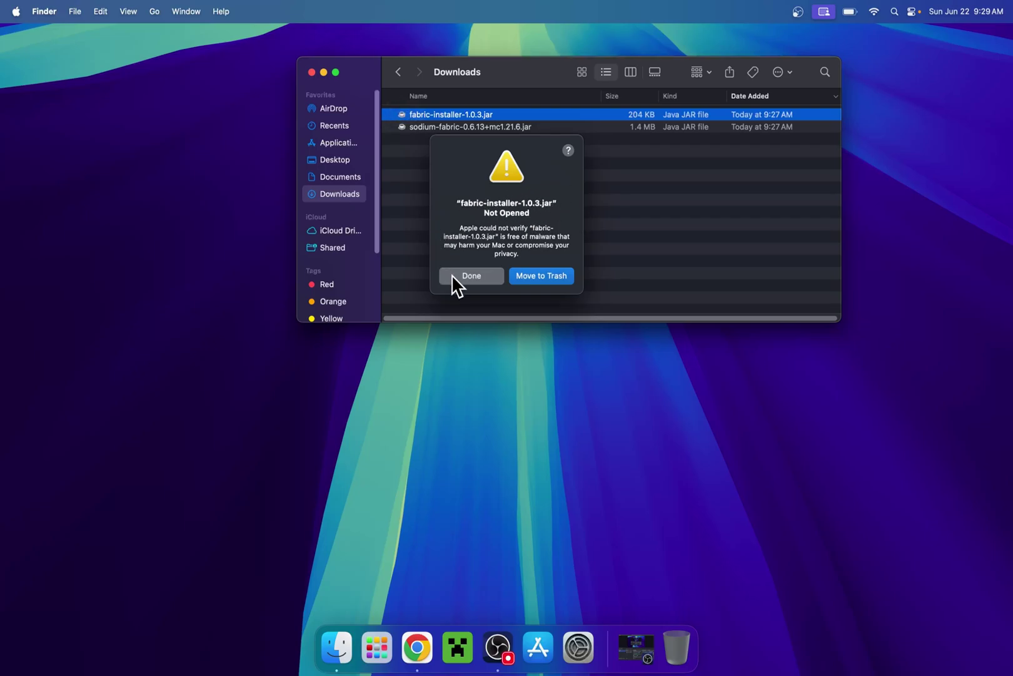
# Dismiss the warning and use Open Anyway in Privacy & Security to launch the Fabric Installer
pyautogui.click(470, 279)
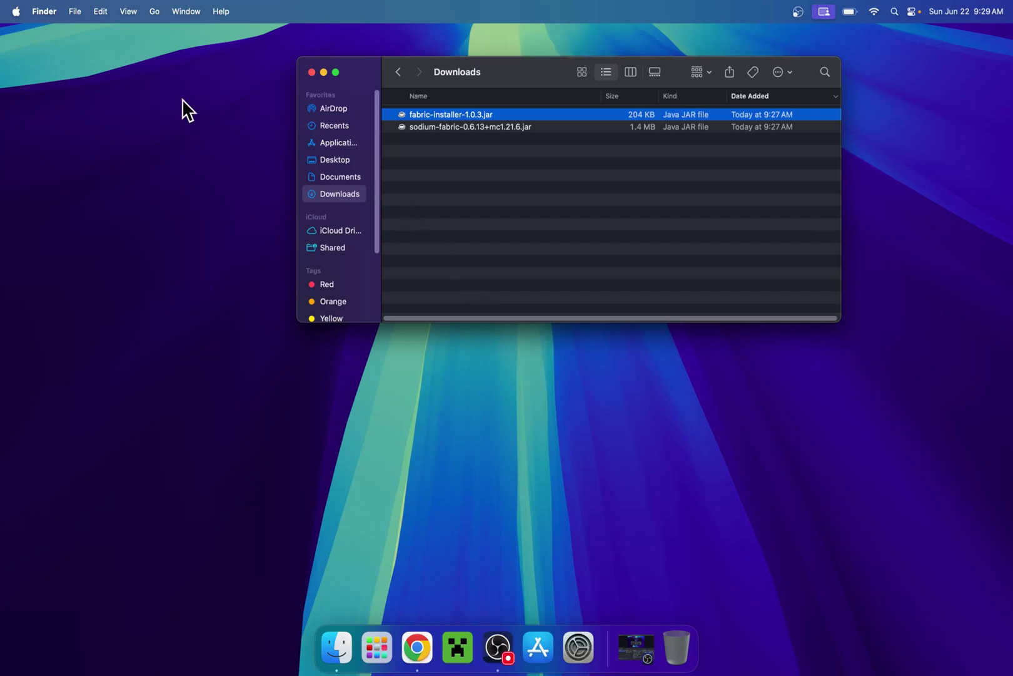
pyautogui.click(17, 12)
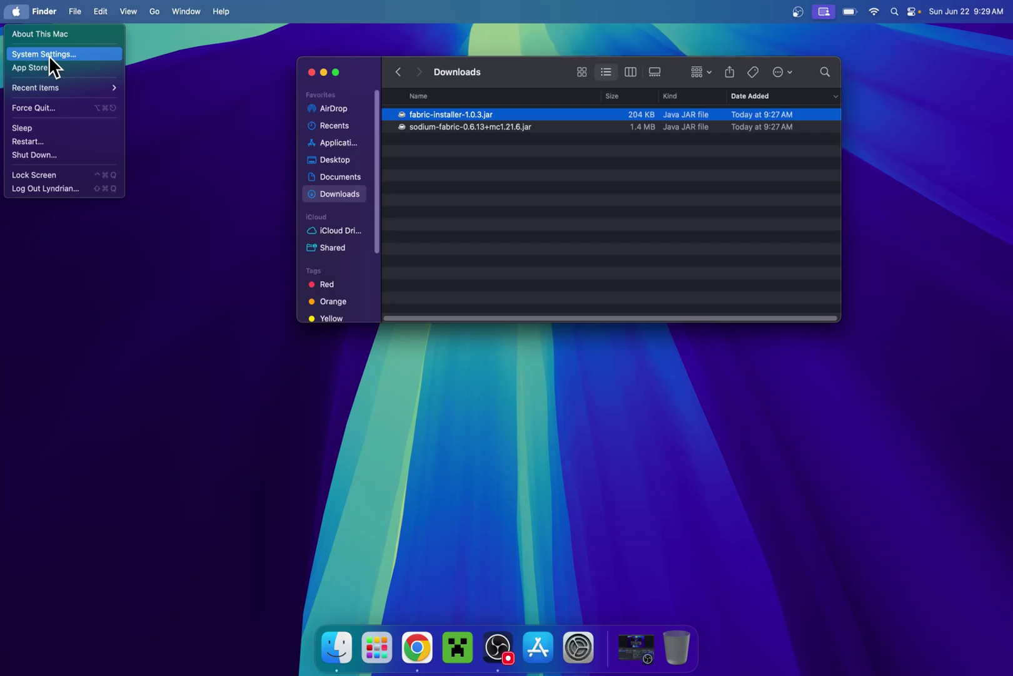
pyautogui.click(49, 56)
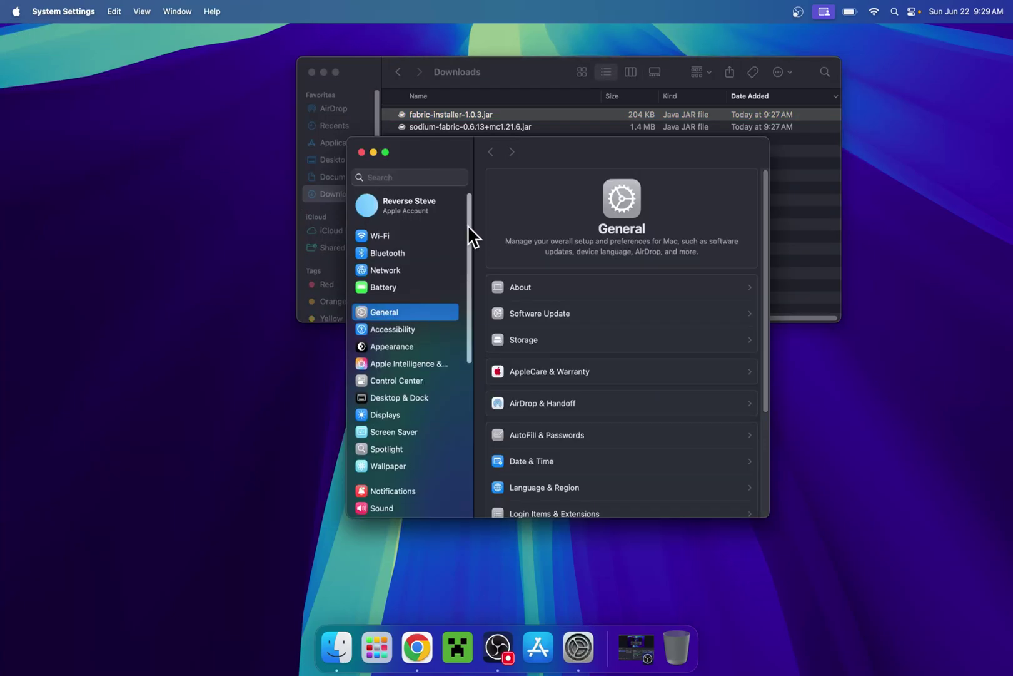
pyautogui.moveTo(467, 225); pyautogui.dragTo(477, 336)
pyautogui.click(400, 392)
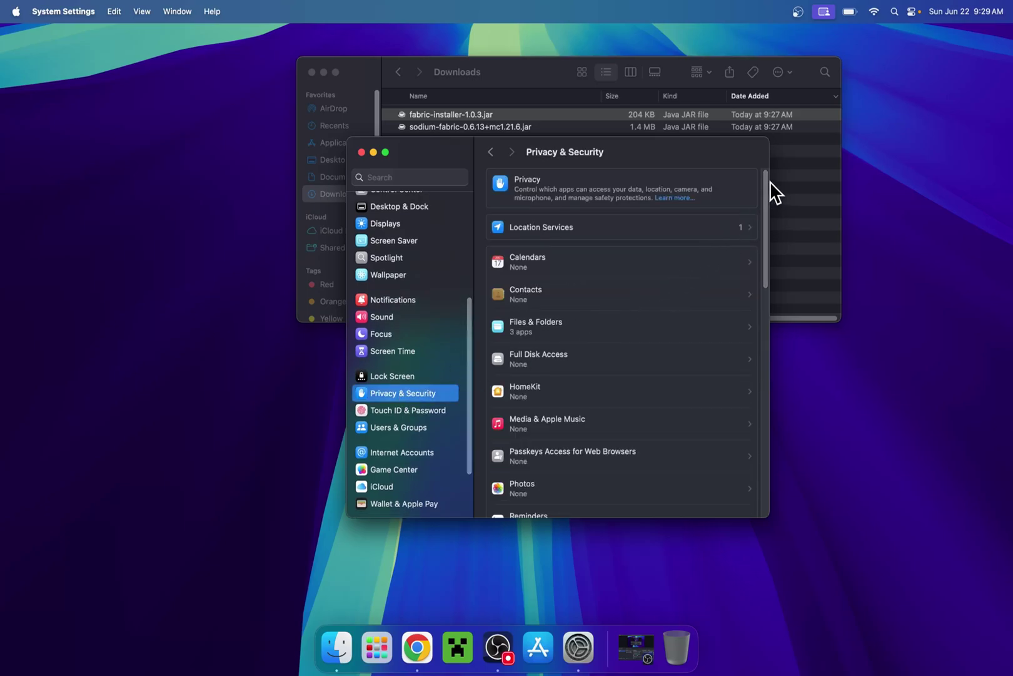
pyautogui.moveTo(770, 185); pyautogui.dragTo(782, 436)
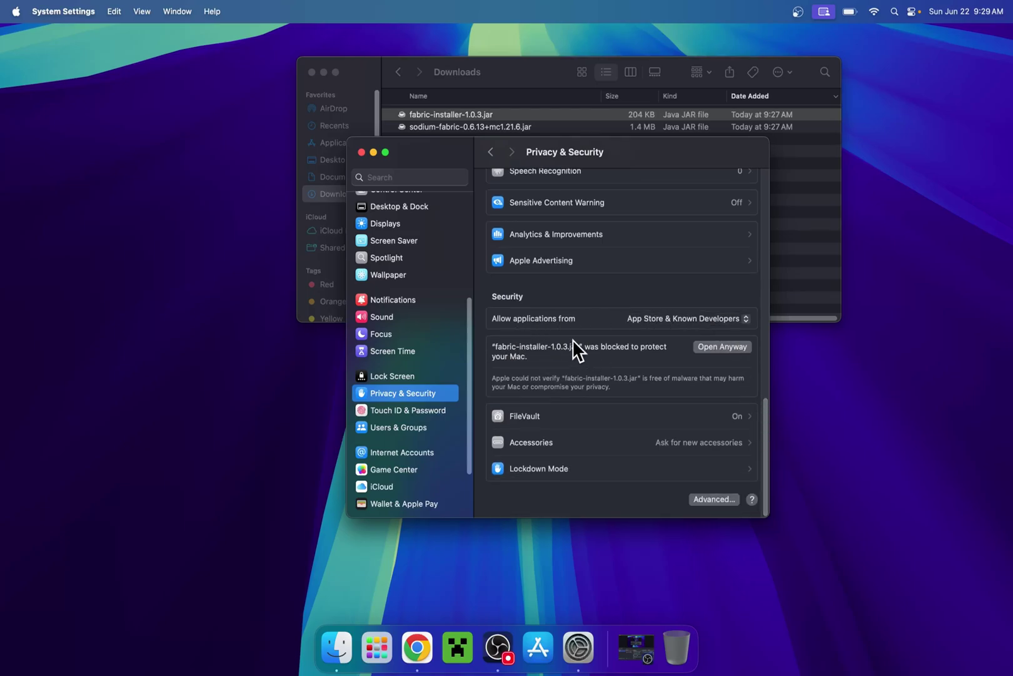
pyautogui.click(723, 348)
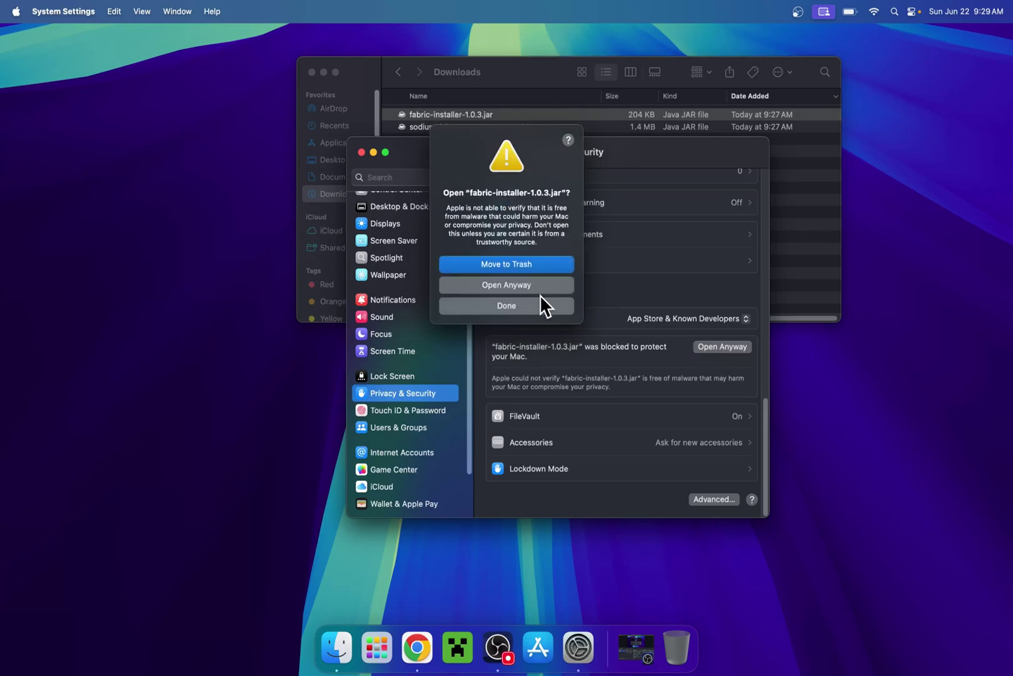
pyautogui.click(494, 285)
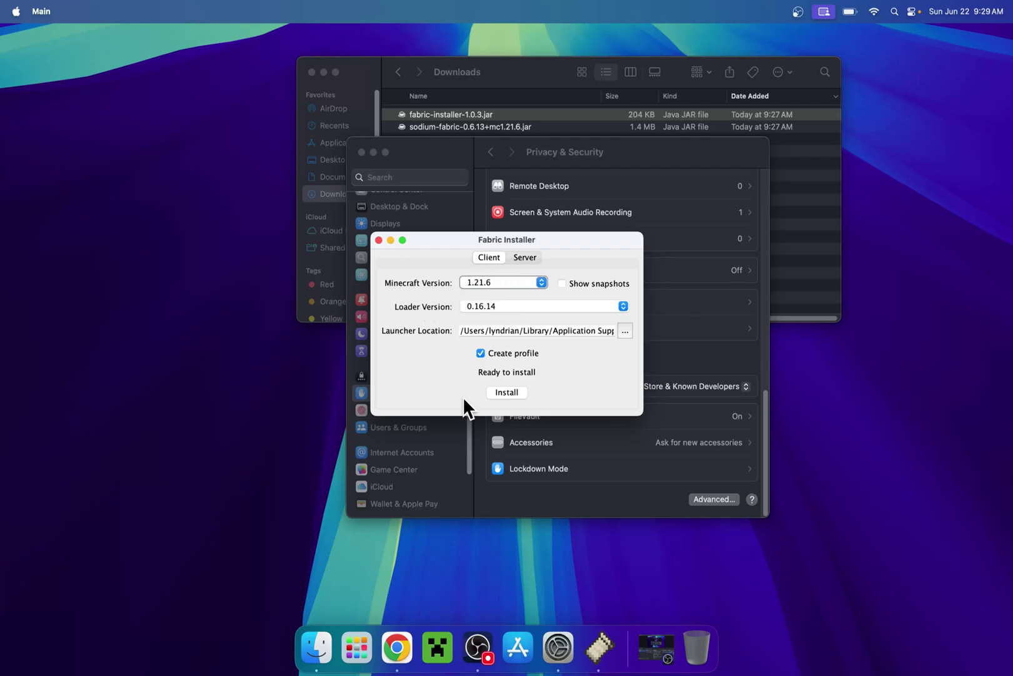
# Install Fabric Loader 0.16.14 for 1.21.6, acknowledge success, and close Fabric Installer and System Settings
pyautogui.click(506, 393)
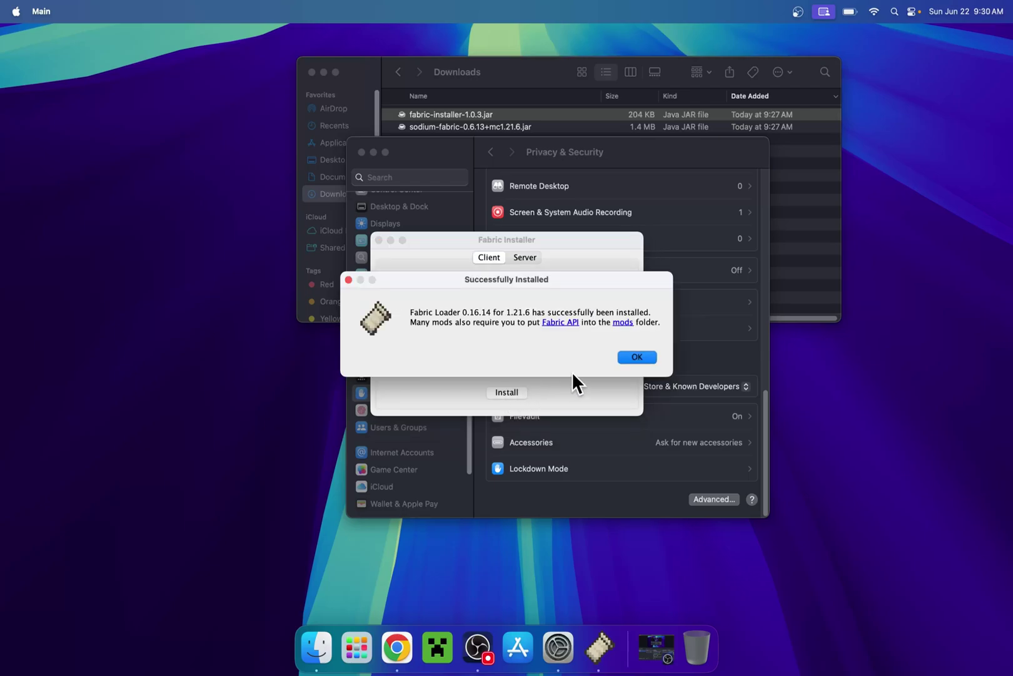
pyautogui.click(638, 357)
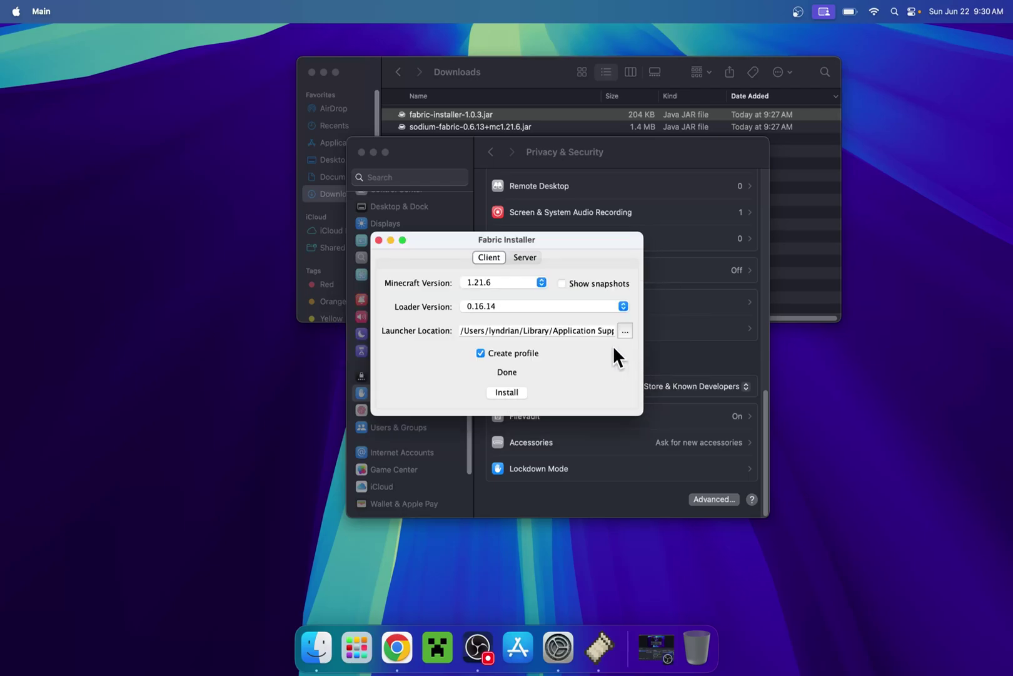
pyautogui.click(378, 239)
pyautogui.click(361, 152)
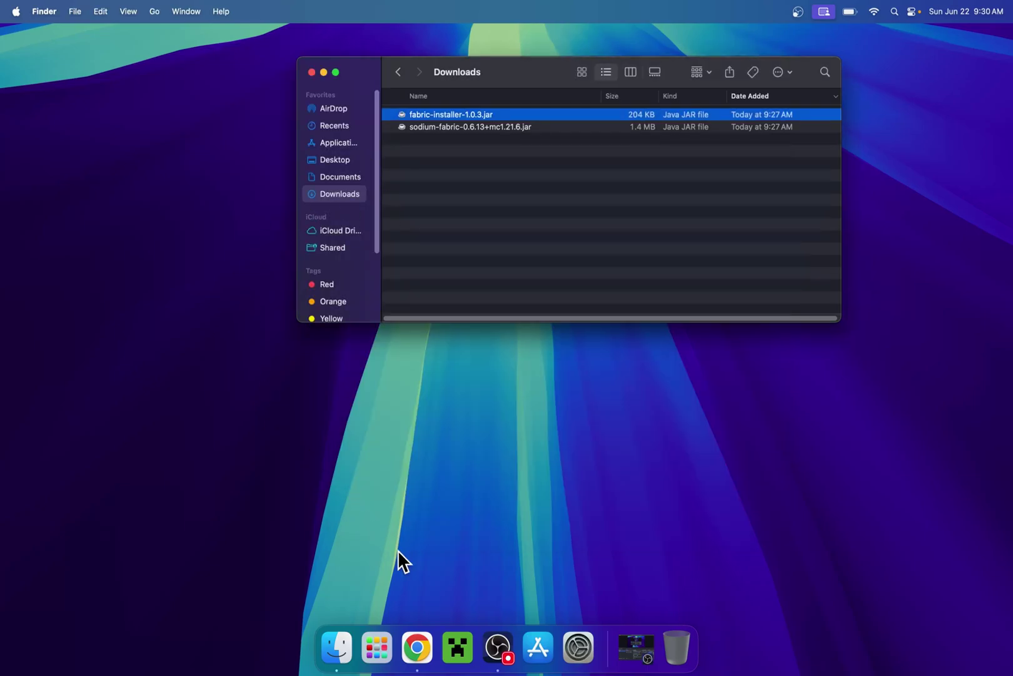
# Launch Minecraft Launcher and show the Installations tab listing fabric-loader-1.21.6
pyautogui.click(456, 644)
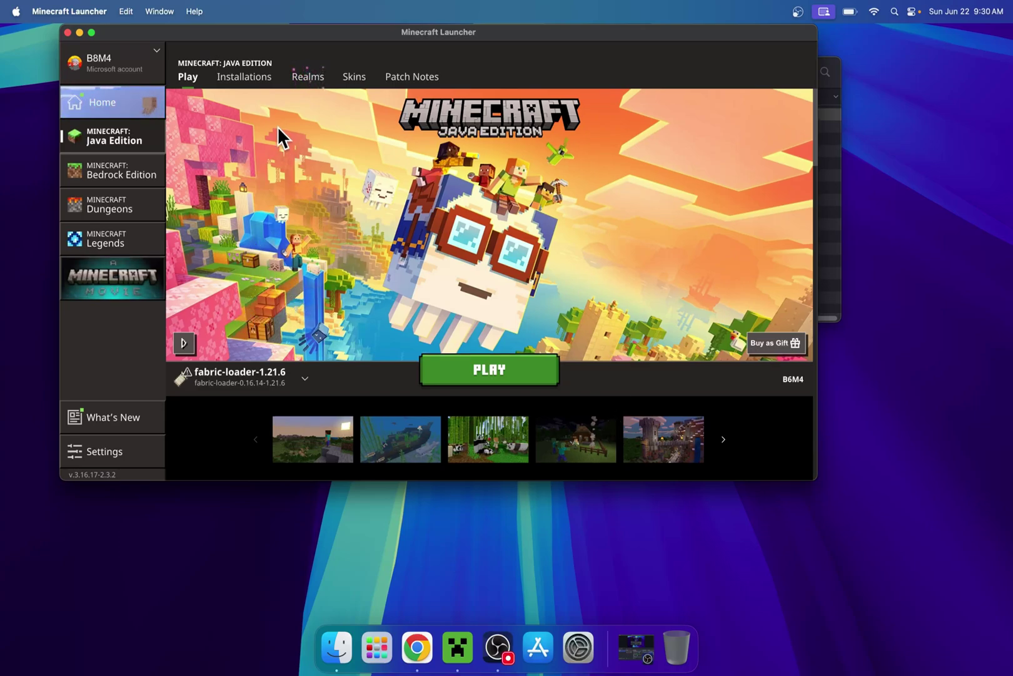
pyautogui.click(245, 82)
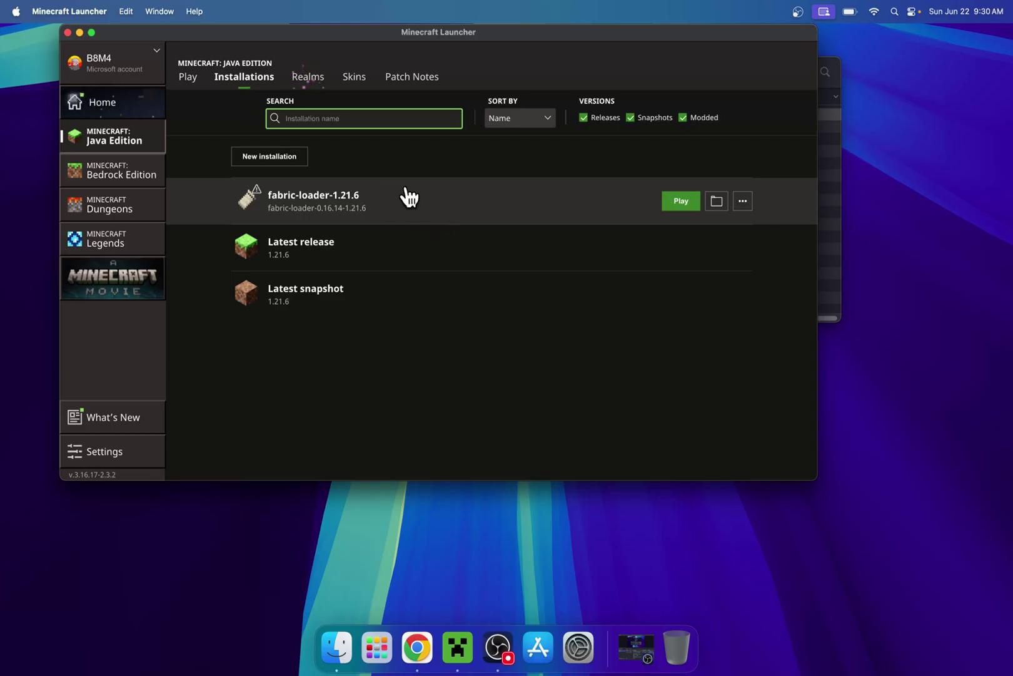
# Open the mods folder inside the fabric-loader installation's game folder
pyautogui.click(716, 202)
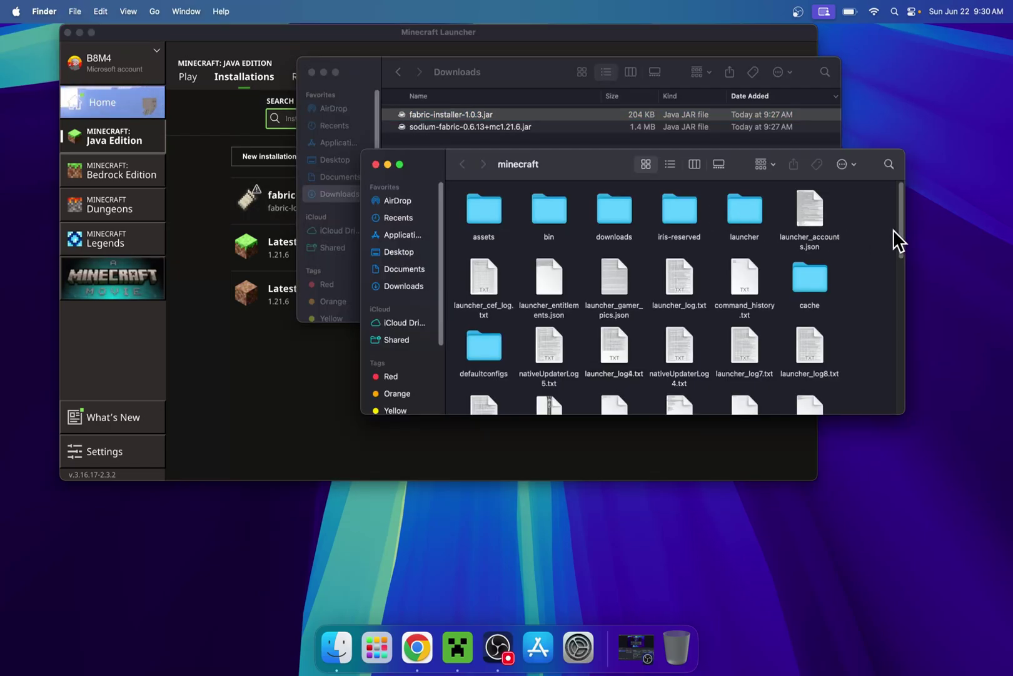
pyautogui.scroll(-3, 907, 228)
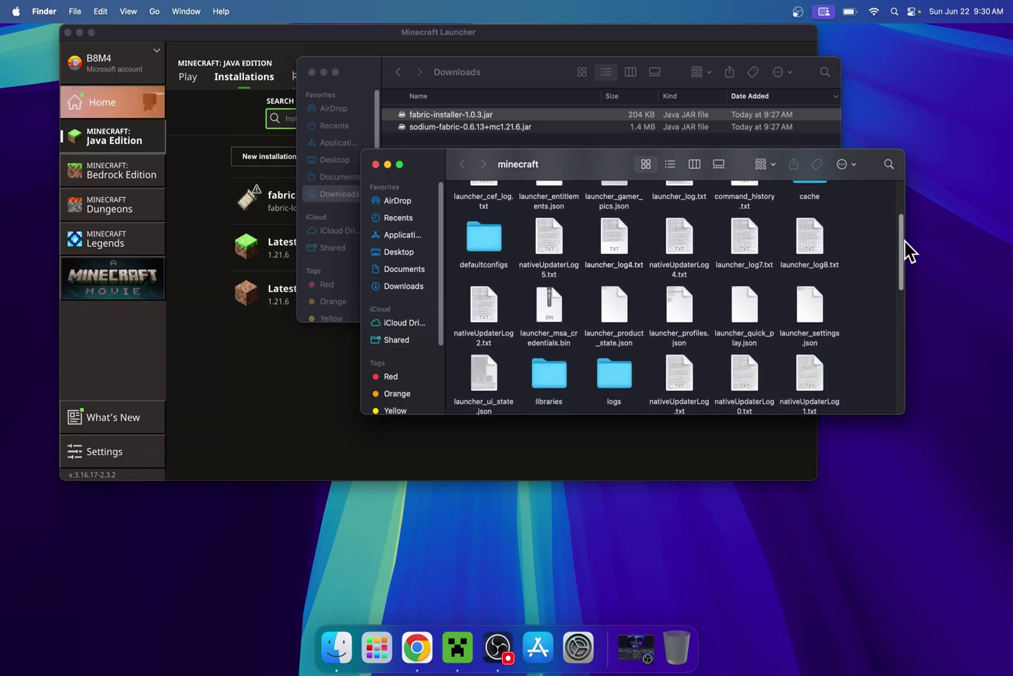
pyautogui.moveTo(905, 244); pyautogui.dragTo(908, 313)
pyautogui.click(820, 344)
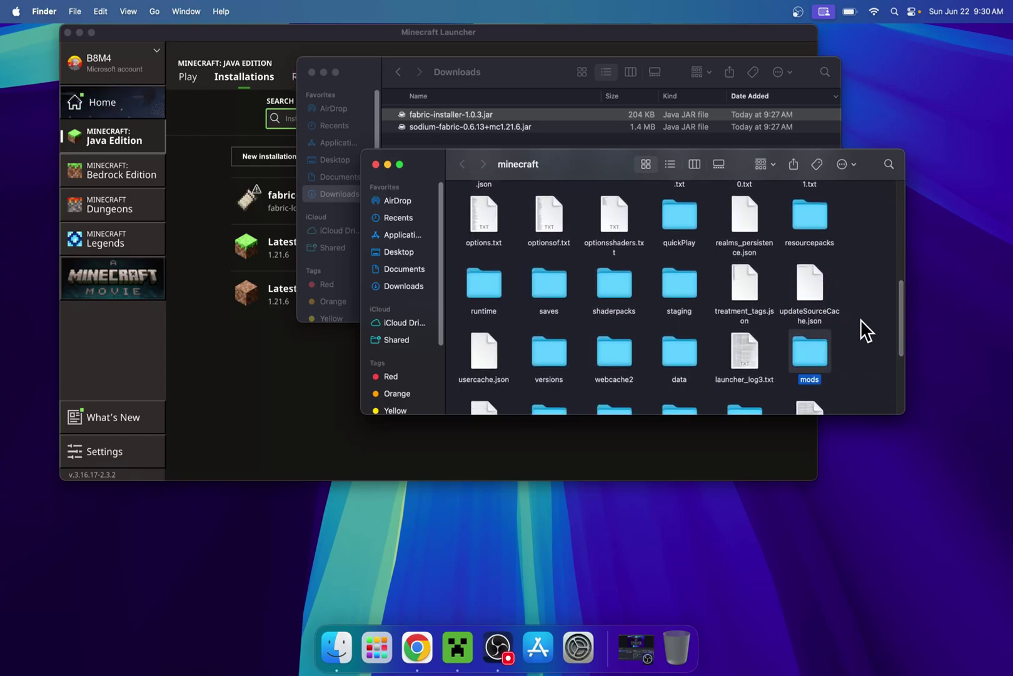
pyautogui.doubleClick(813, 346)
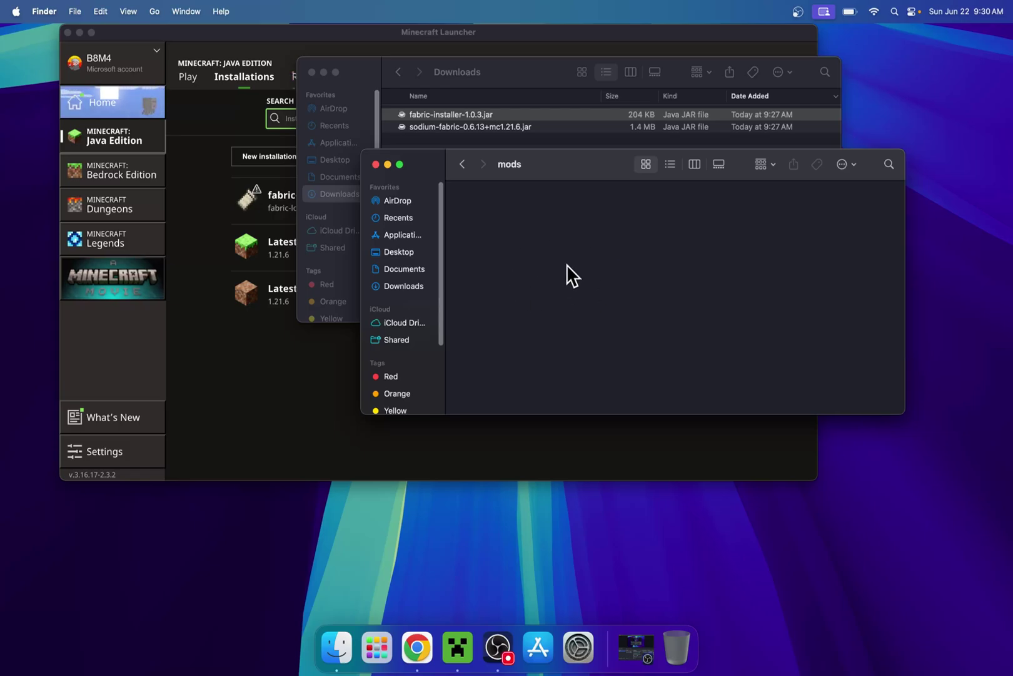
# Copy sodium-fabric-0.6.13+mc1.21.6.jar from Downloads and paste it into the mods folder
pyautogui.click(398, 287)
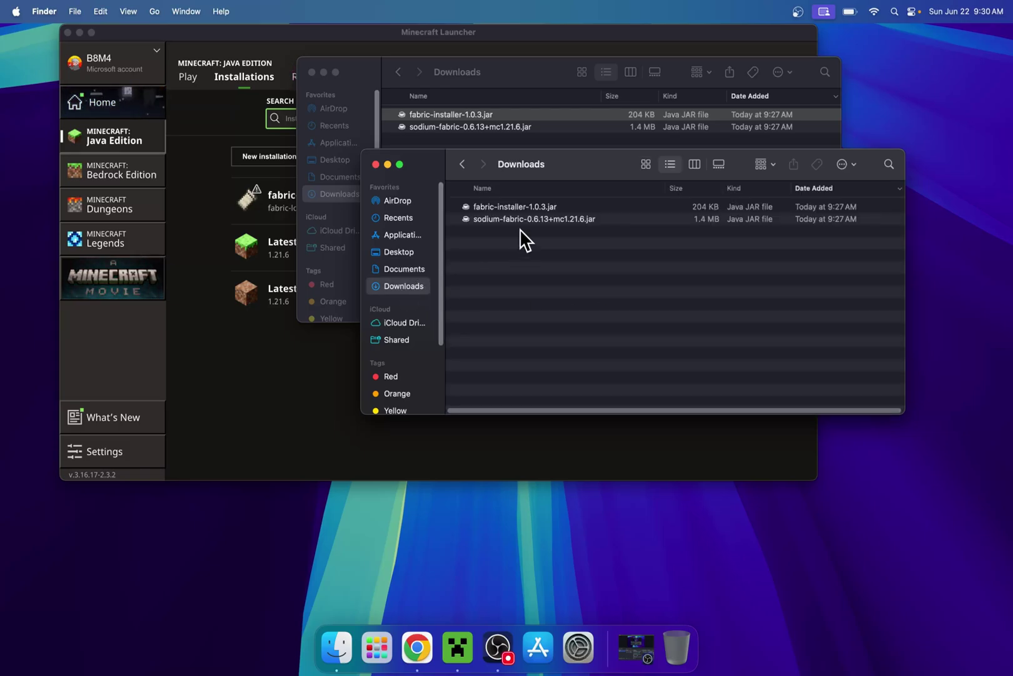
pyautogui.click(610, 220)
pyautogui.rightClick(611, 220)
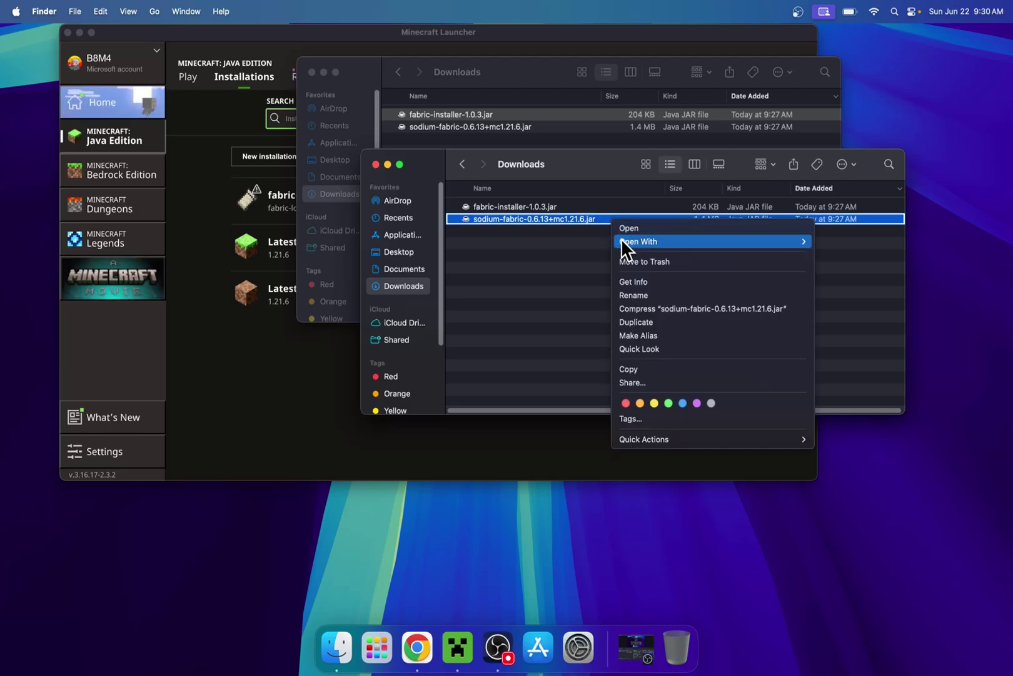
pyautogui.click(654, 369)
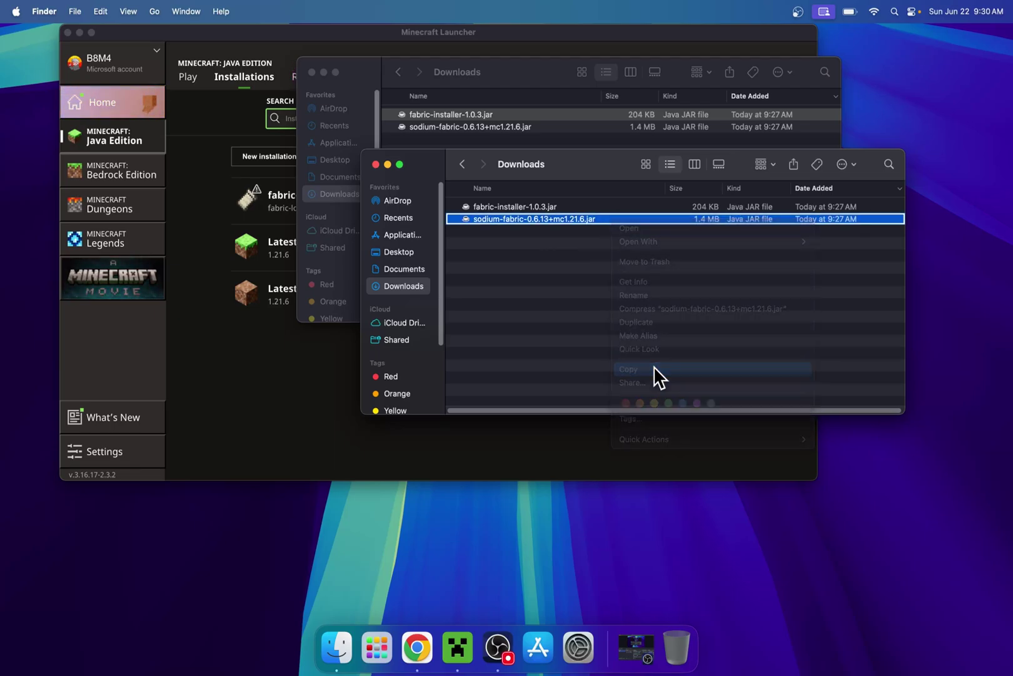
pyautogui.click(463, 165)
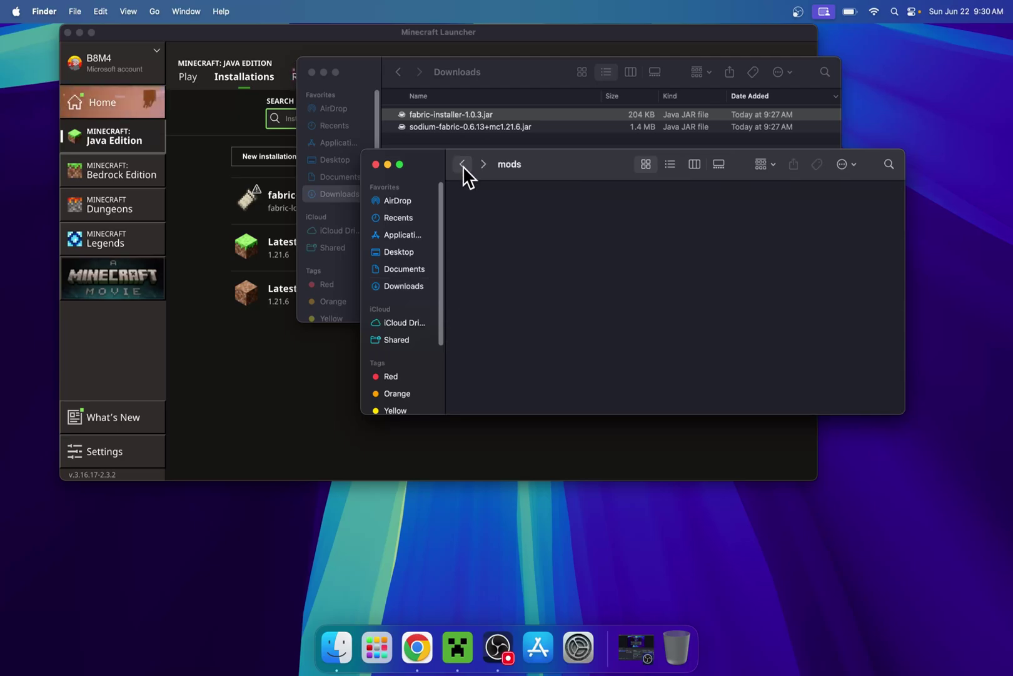
pyautogui.rightClick(522, 213)
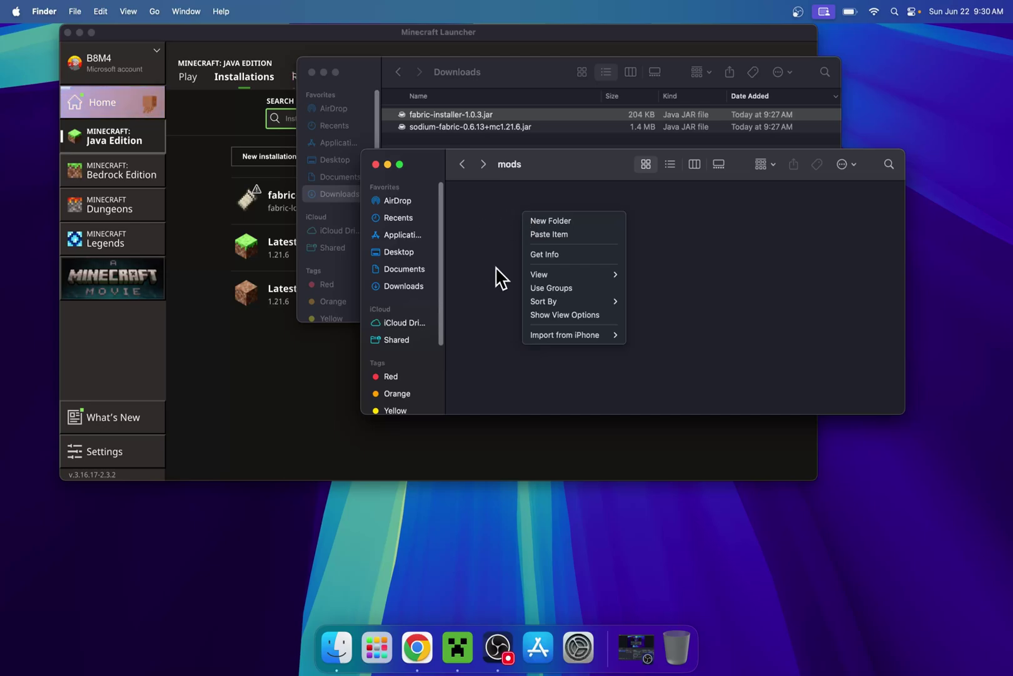
pyautogui.click(569, 236)
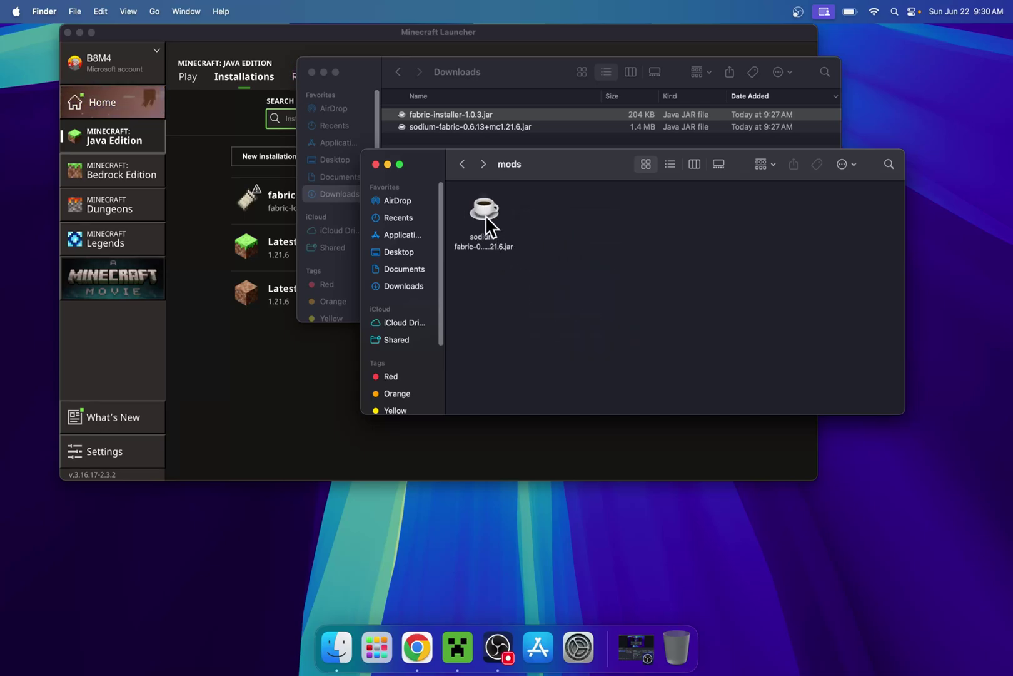
# Launch the fabric-loader-1.21.6 installation, accept the modded-game risk warning, and hide the launcher
pyautogui.click(211, 122)
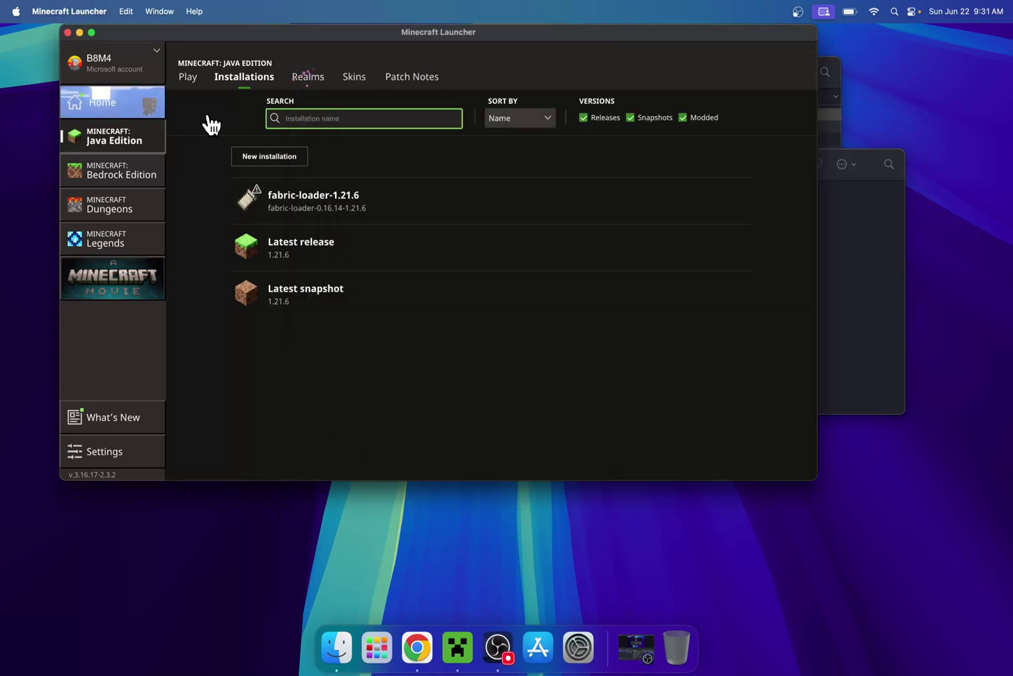
pyautogui.click(188, 78)
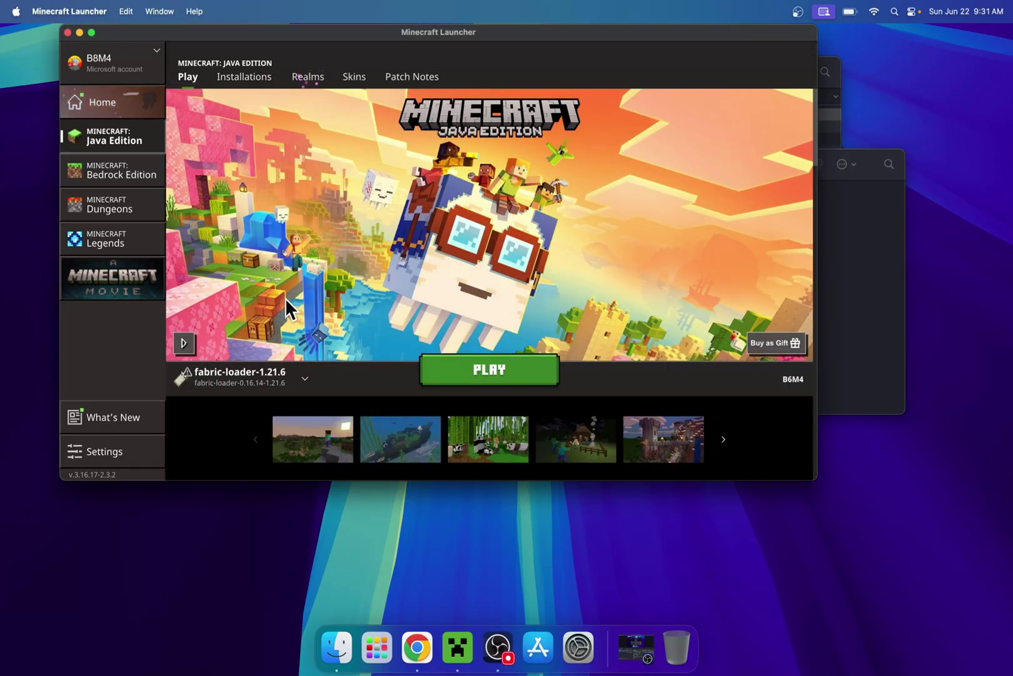
pyautogui.click(491, 370)
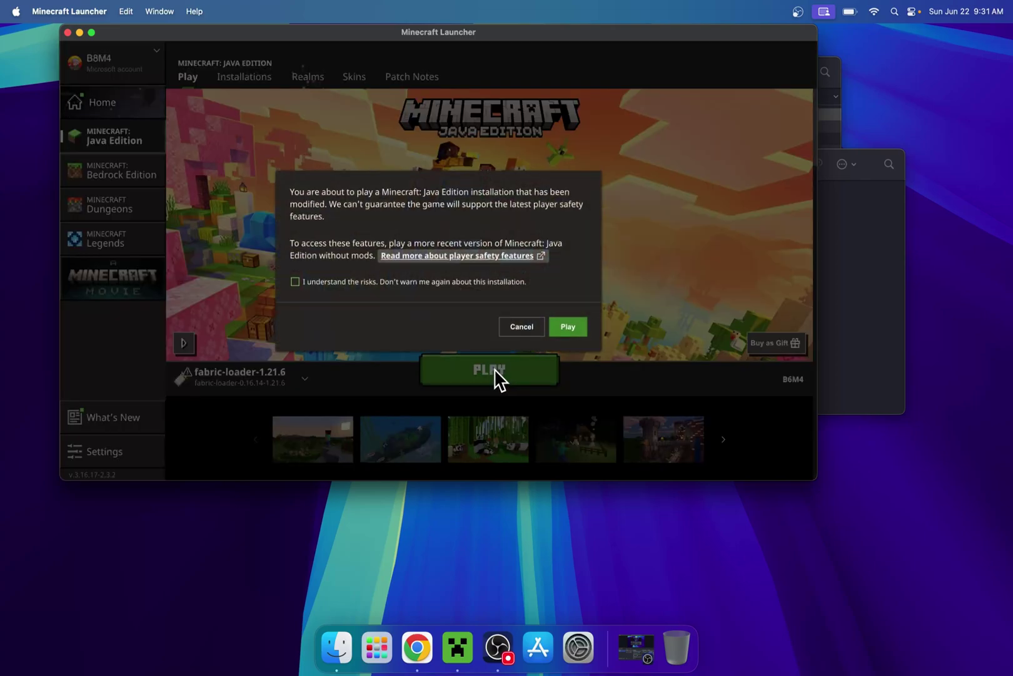
pyautogui.click(294, 282)
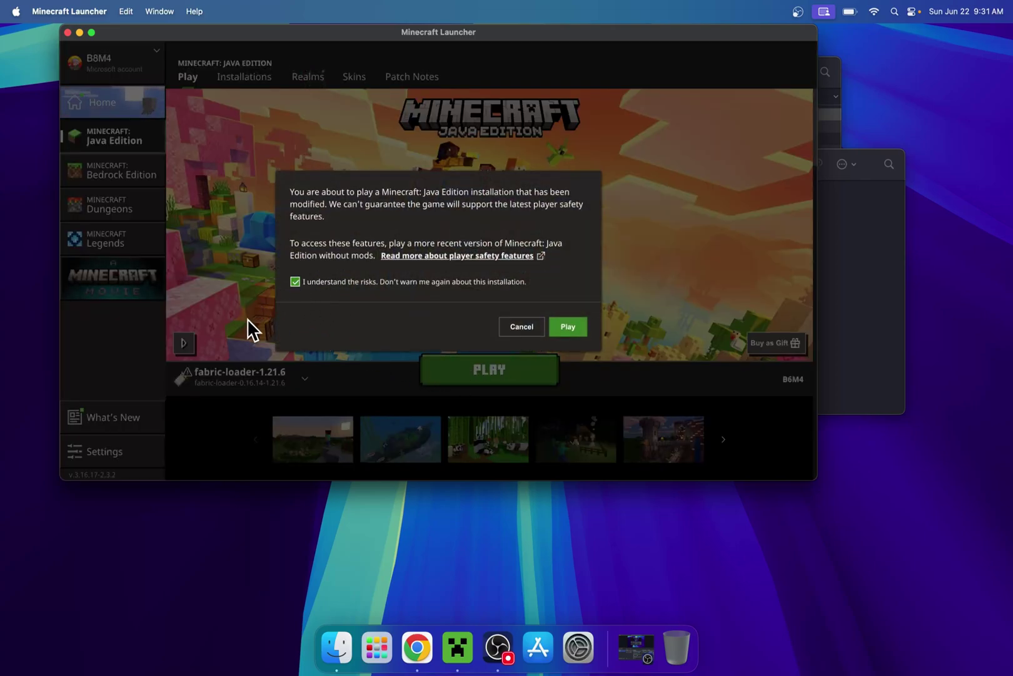
pyautogui.click(565, 341)
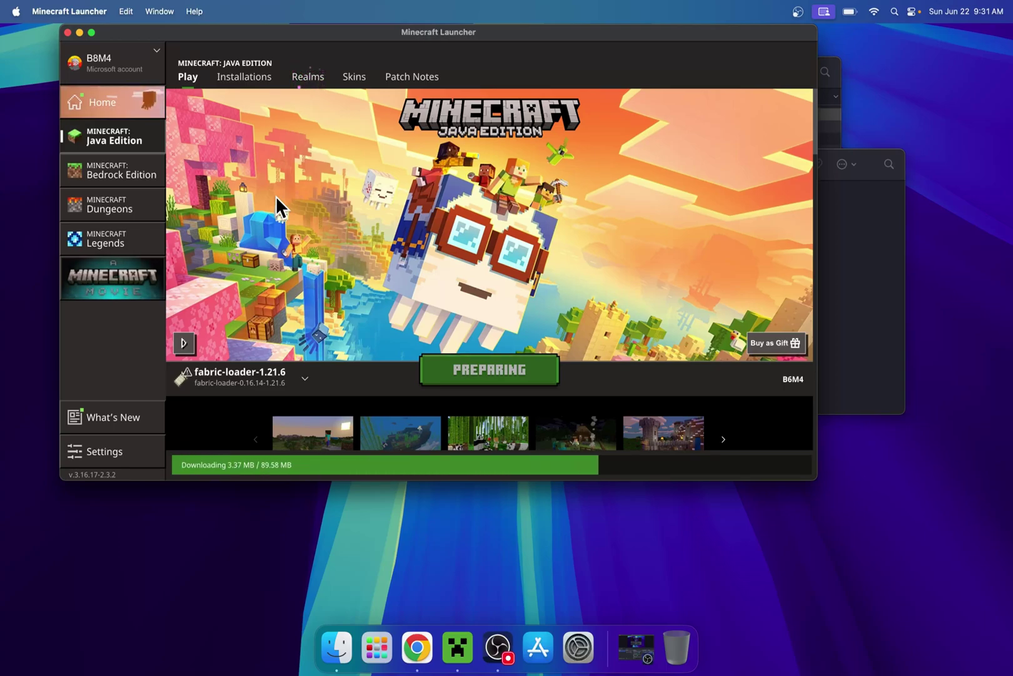
pyautogui.press('super+h')
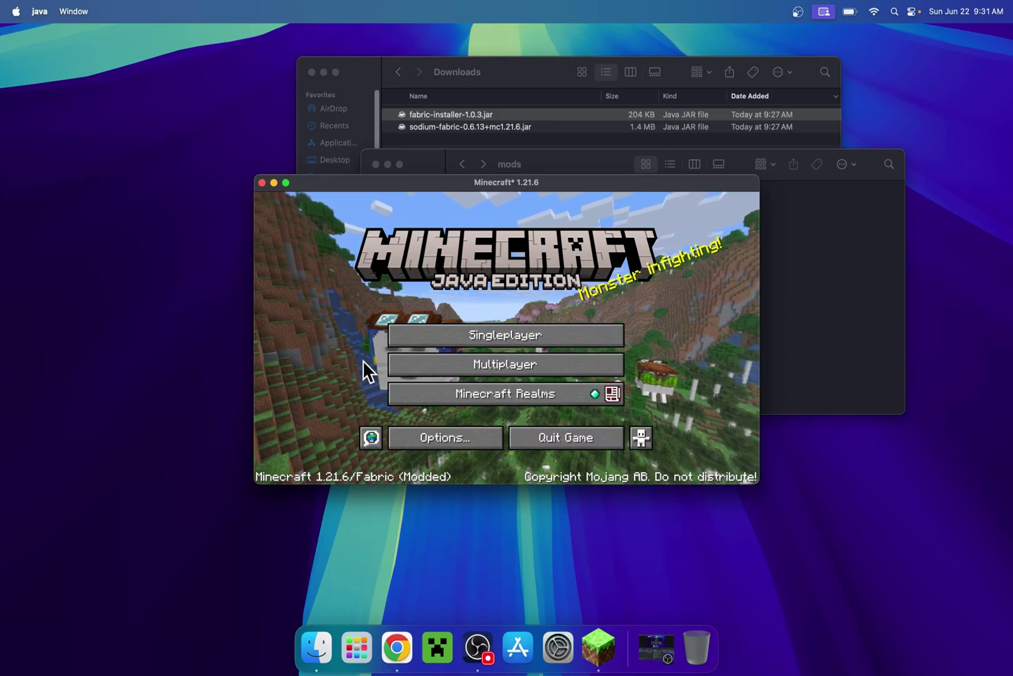
# Load the Tutorials singleplayer world and walk toward the dead bush
pyautogui.click(510, 338)
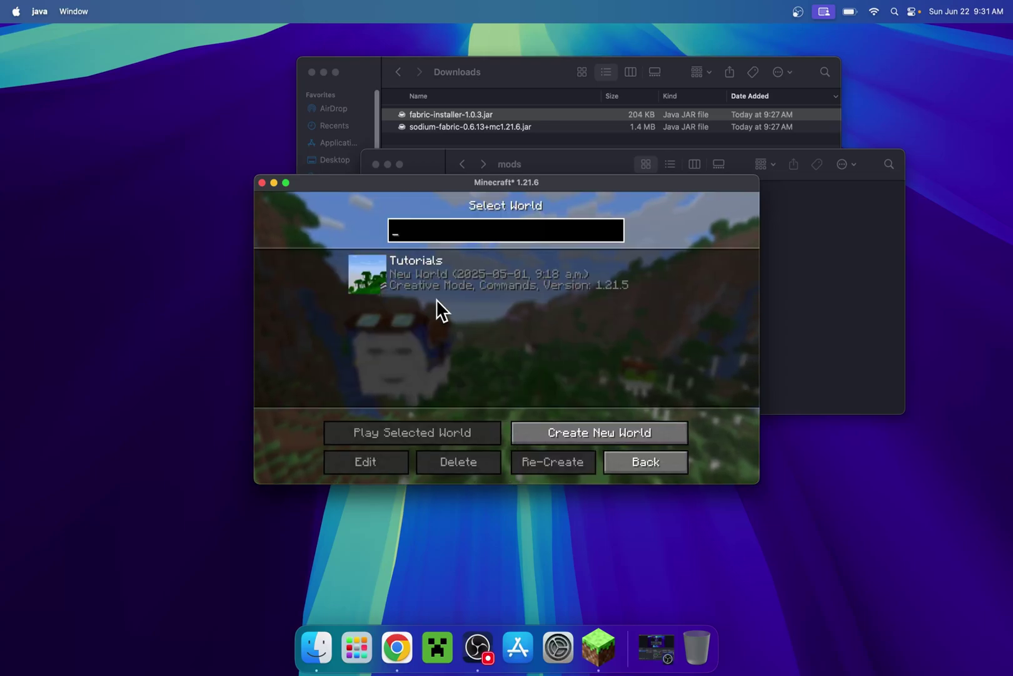
pyautogui.click(366, 282)
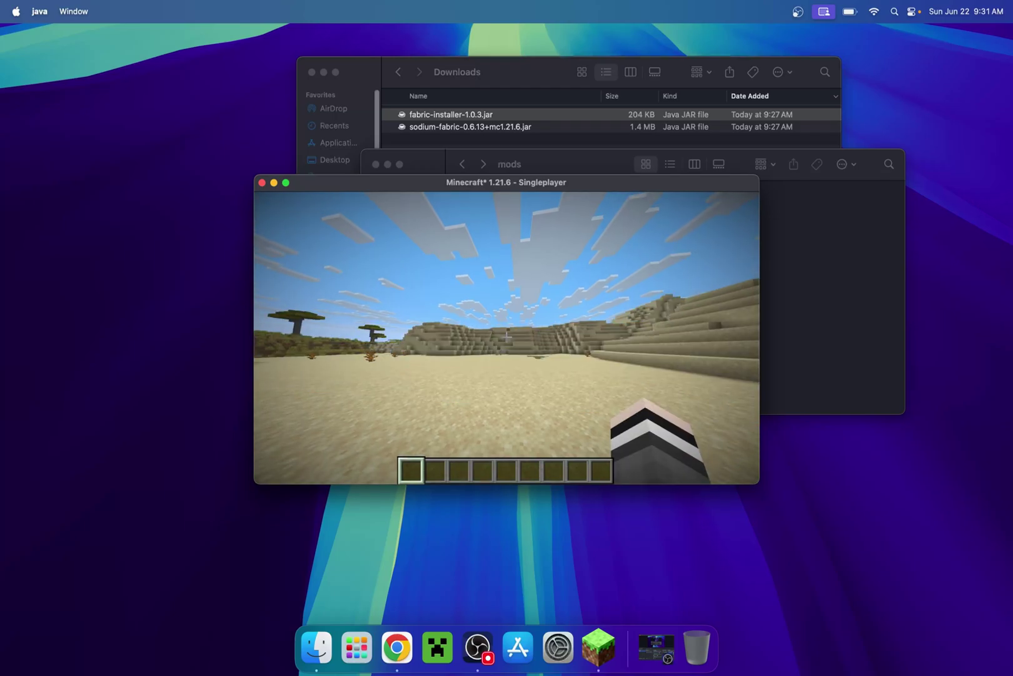
pyautogui.press('w')
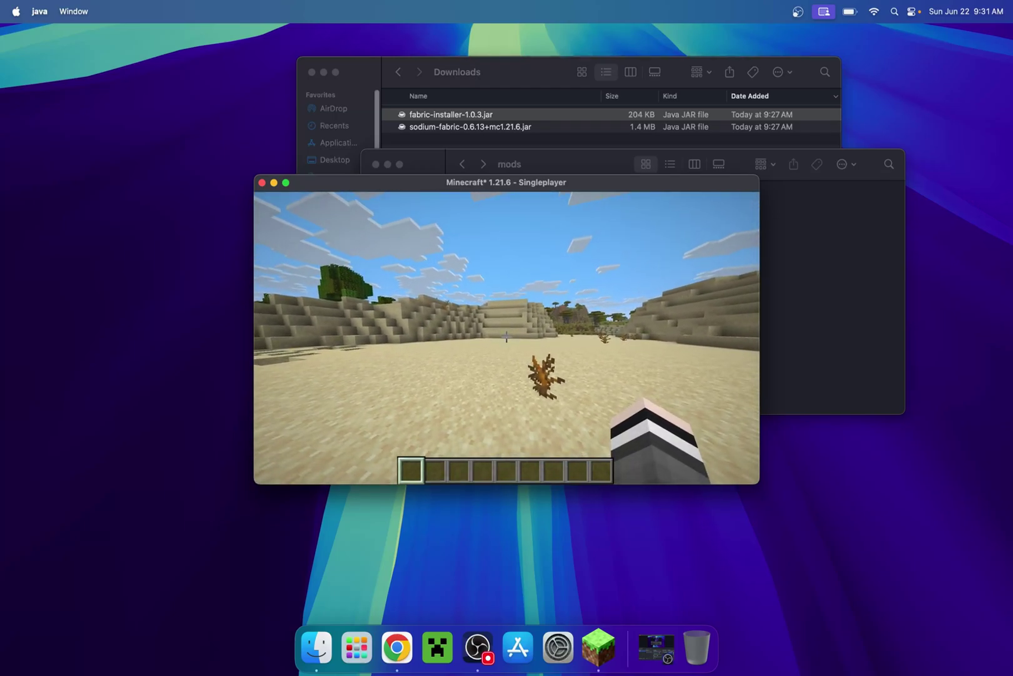
# Check the F3 debug overlay for Sodium Renderer, then hide it and keep walking
pyautogui.press('F3')
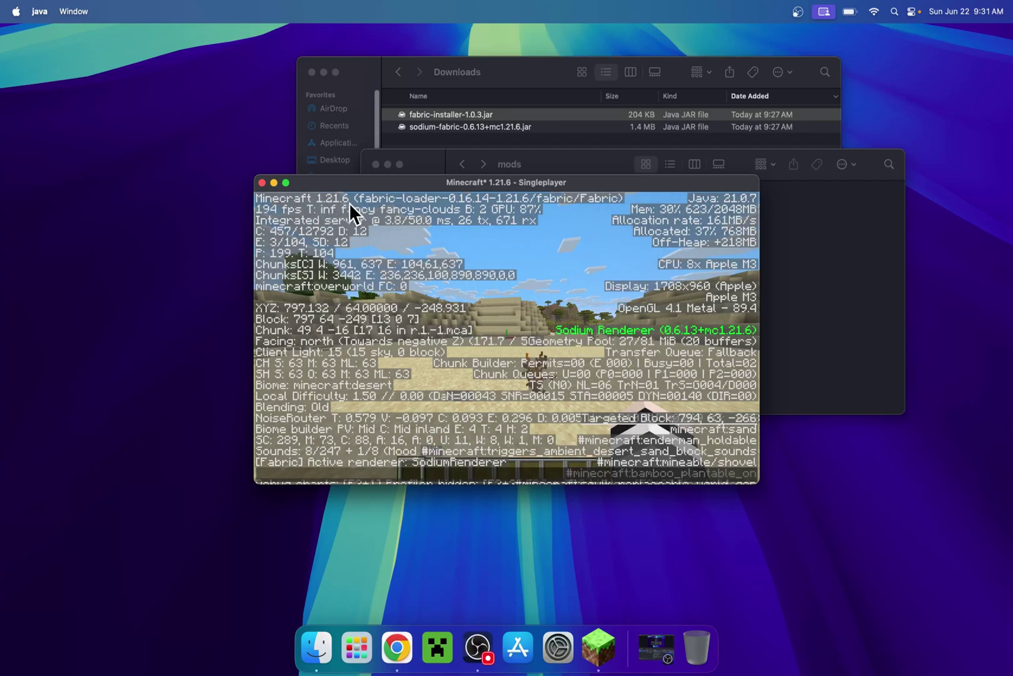
pyautogui.click(455, 247)
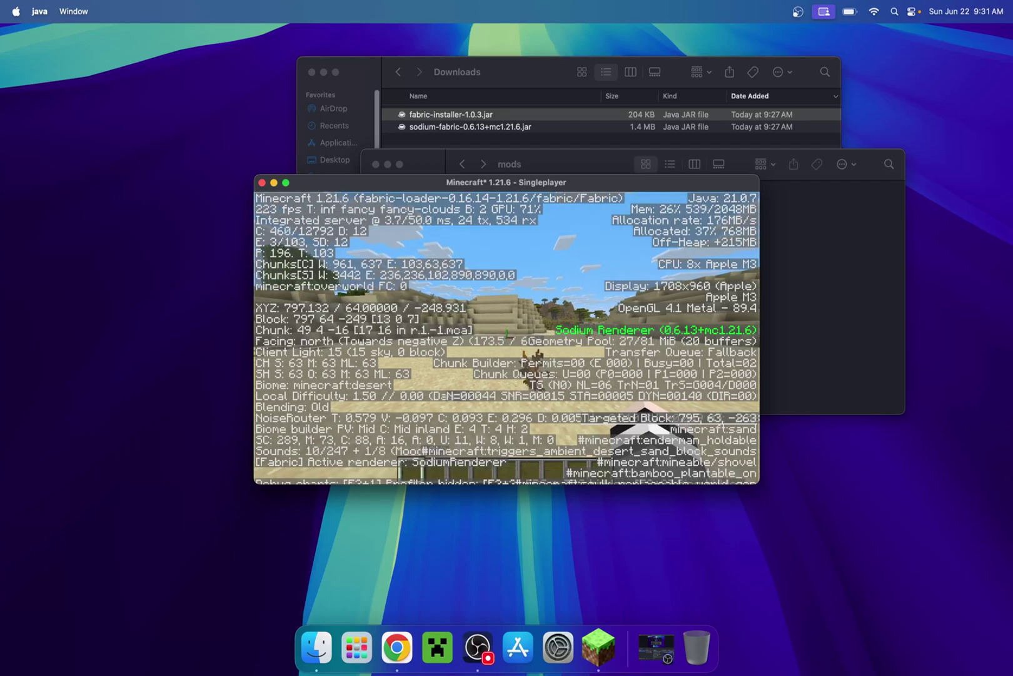
pyautogui.press('F3')
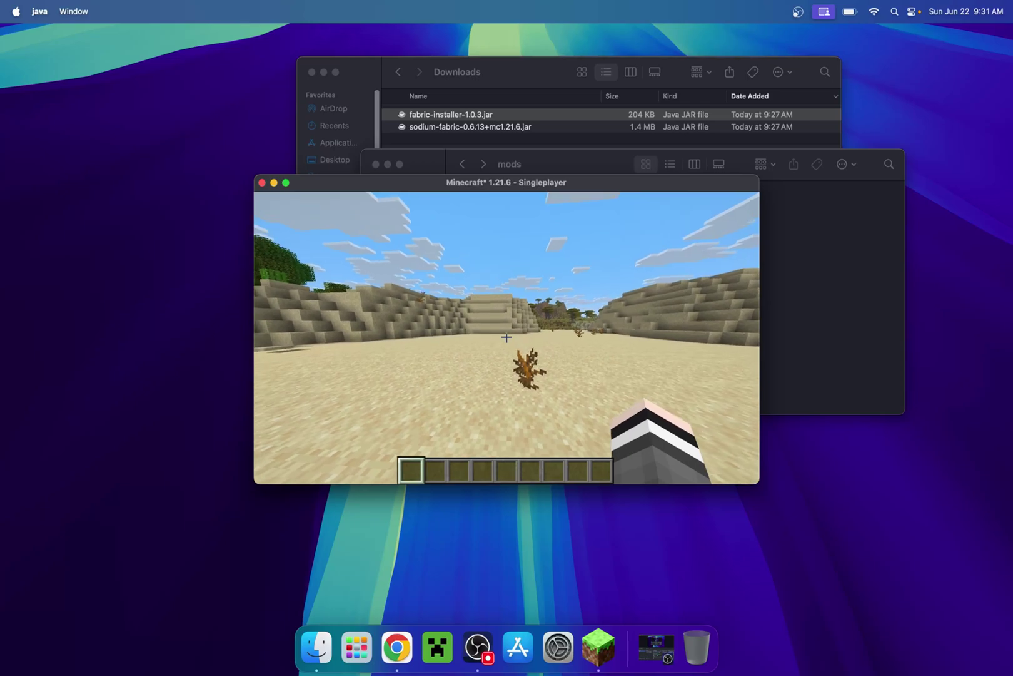
pyautogui.press('w')
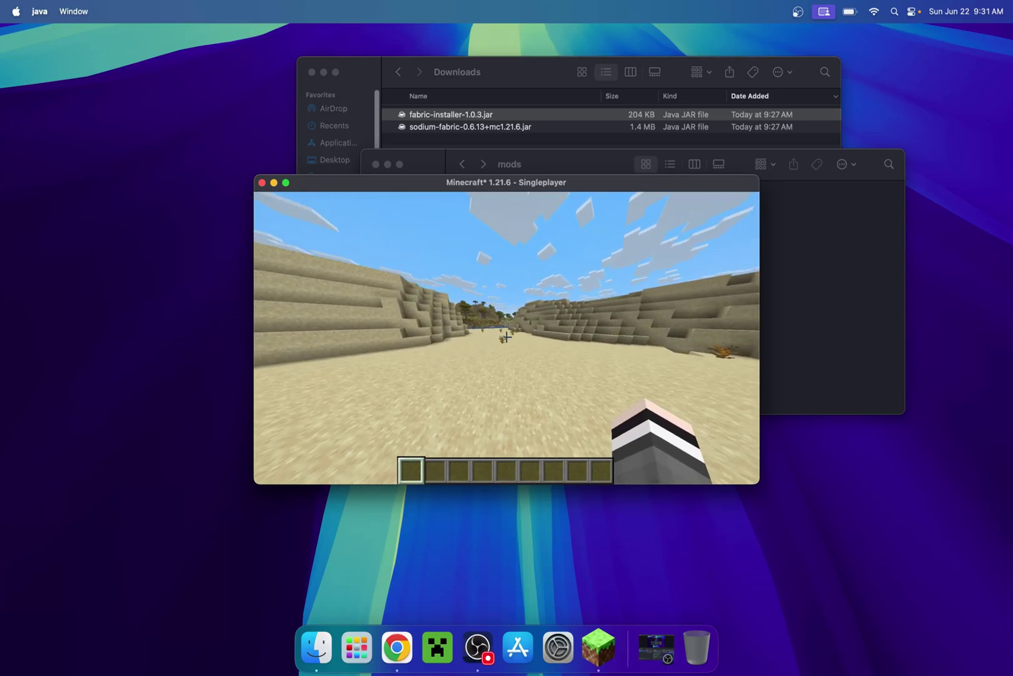
# Open Sodium's Video Settings, dismiss the donation popup, and view the Quality, Performance and Advanced pages
pyautogui.press('Escape')
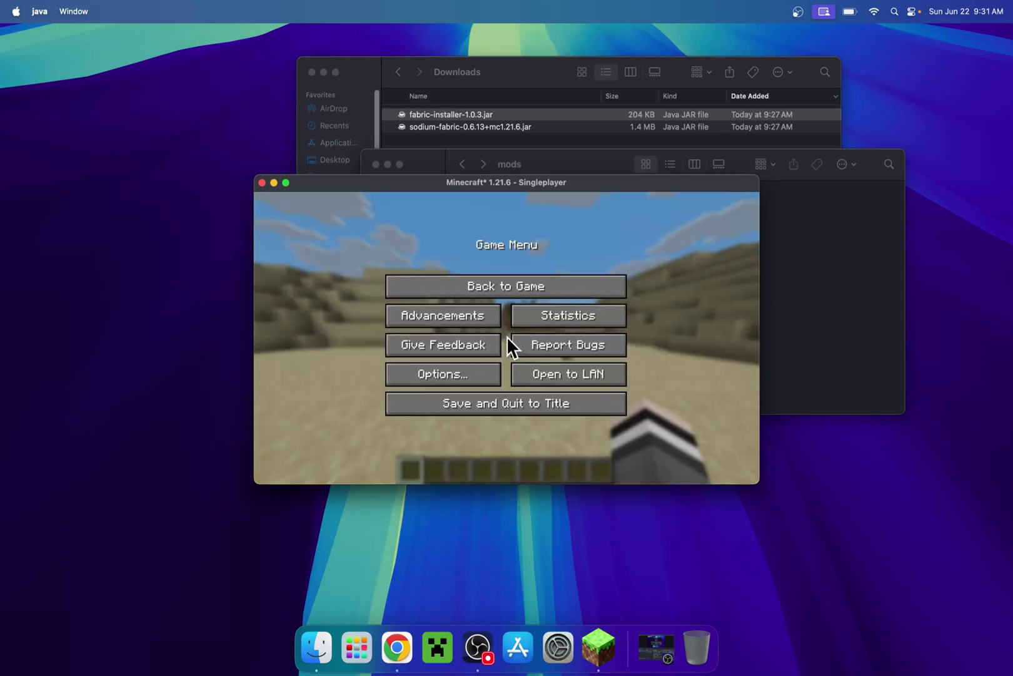
pyautogui.click(441, 374)
pyautogui.click(413, 336)
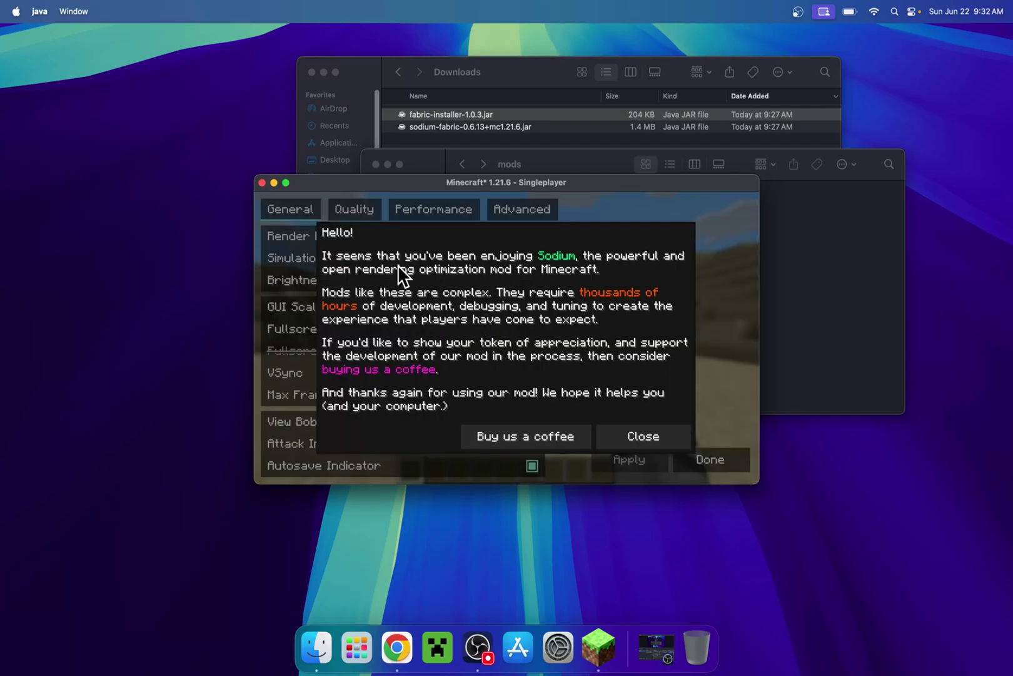
pyautogui.click(644, 436)
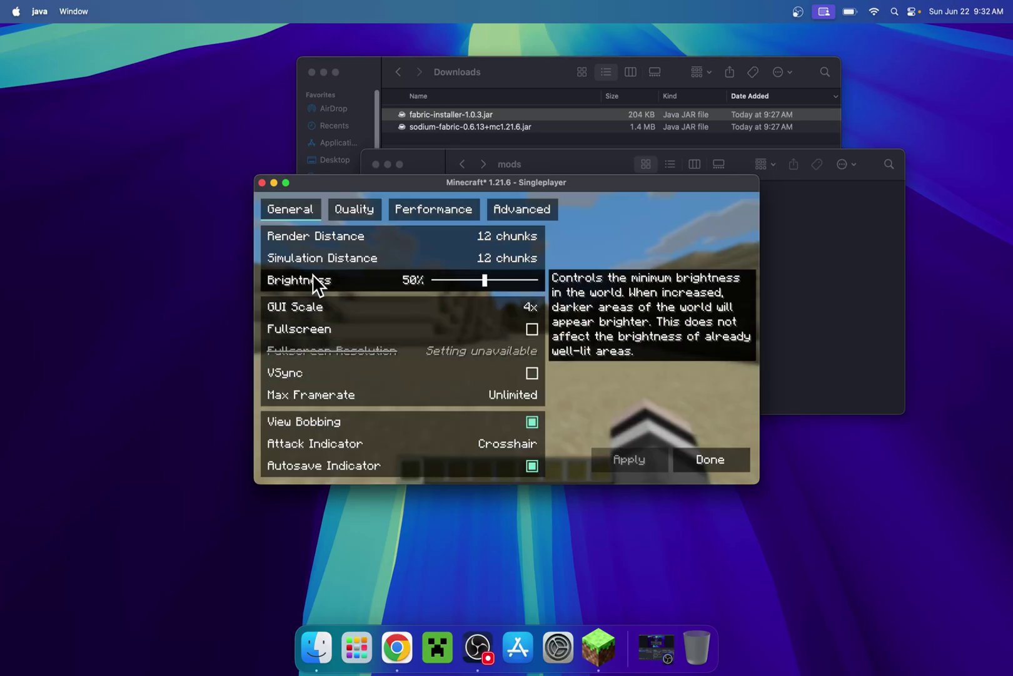
pyautogui.click(369, 212)
pyautogui.click(431, 213)
pyautogui.click(522, 216)
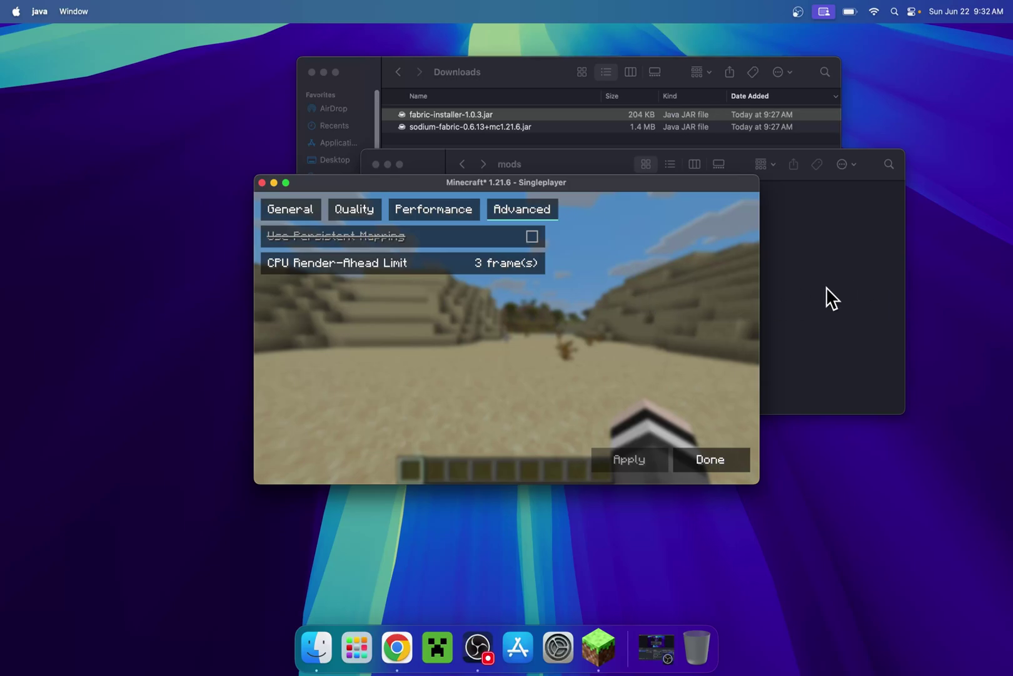
# Return to the world and walk along the shore in third-person view
pyautogui.click(730, 456)
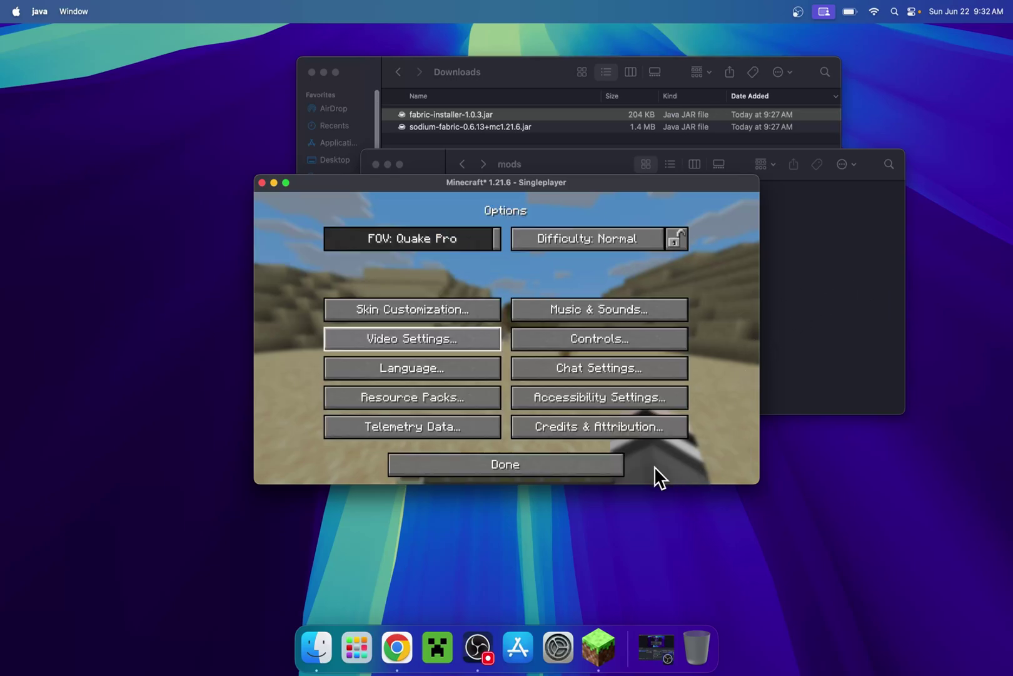
pyautogui.click(507, 464)
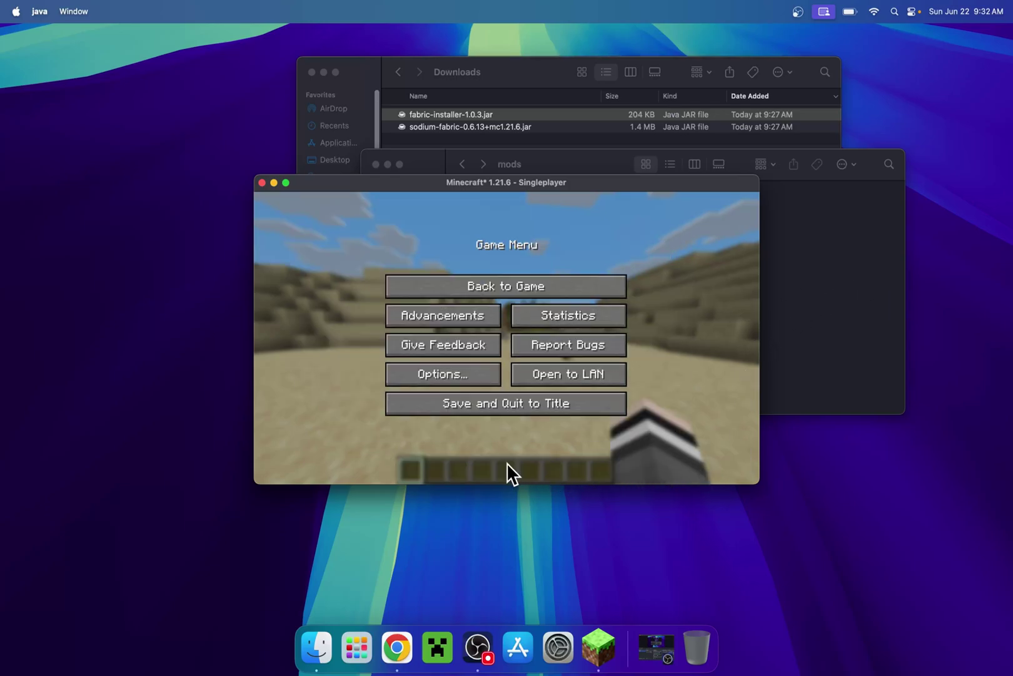
pyautogui.click(510, 282)
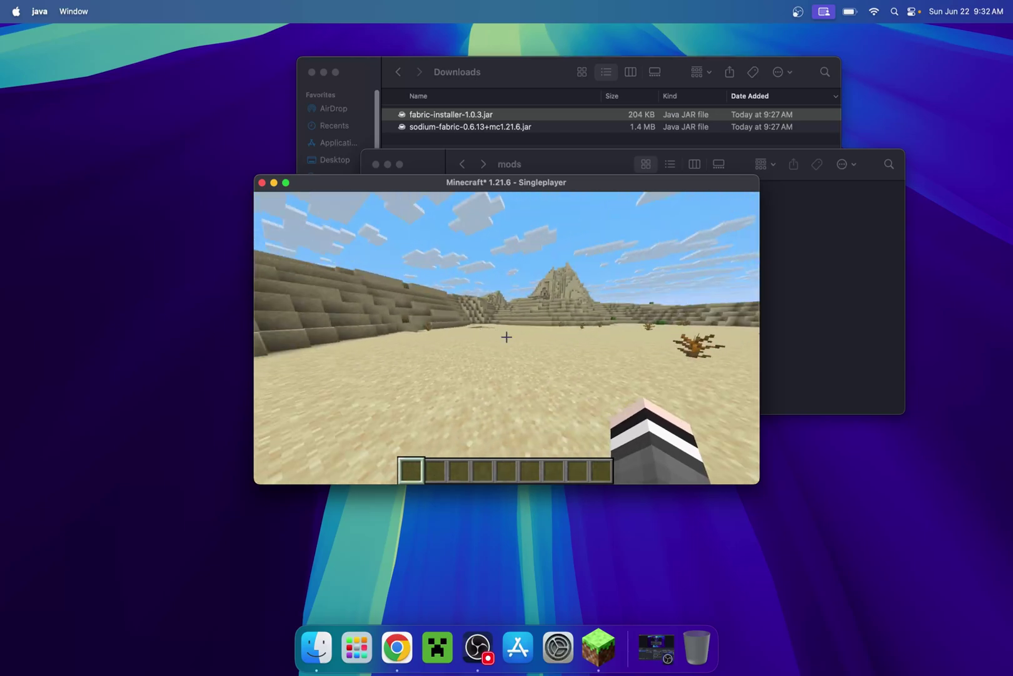
pyautogui.press('w')
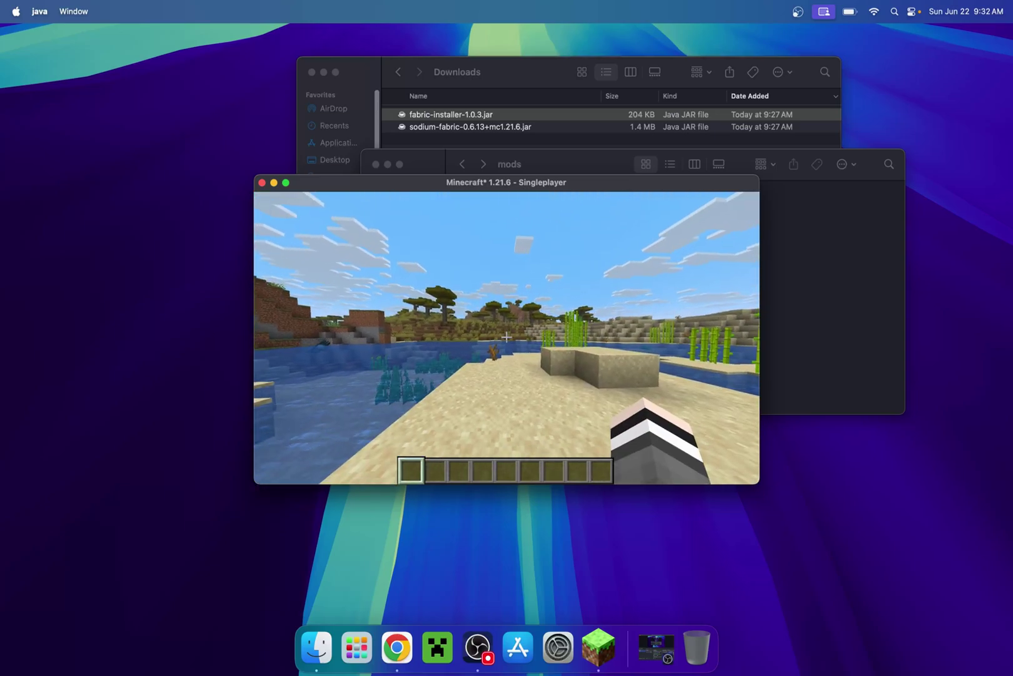
pyautogui.press('F5')
pyautogui.press('F5')
pyautogui.press('w')
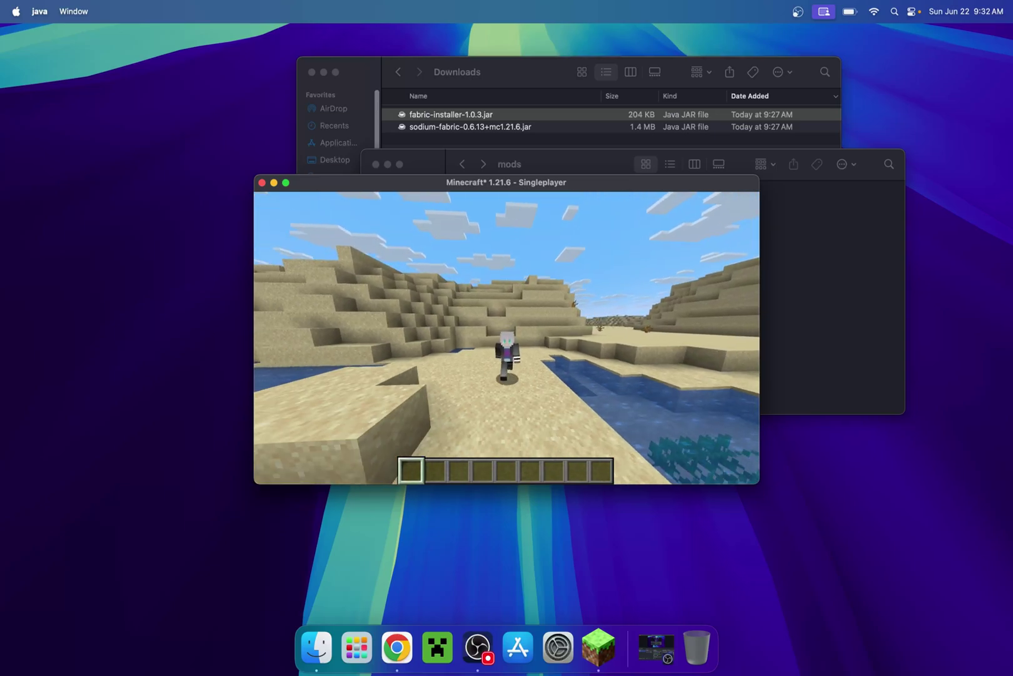